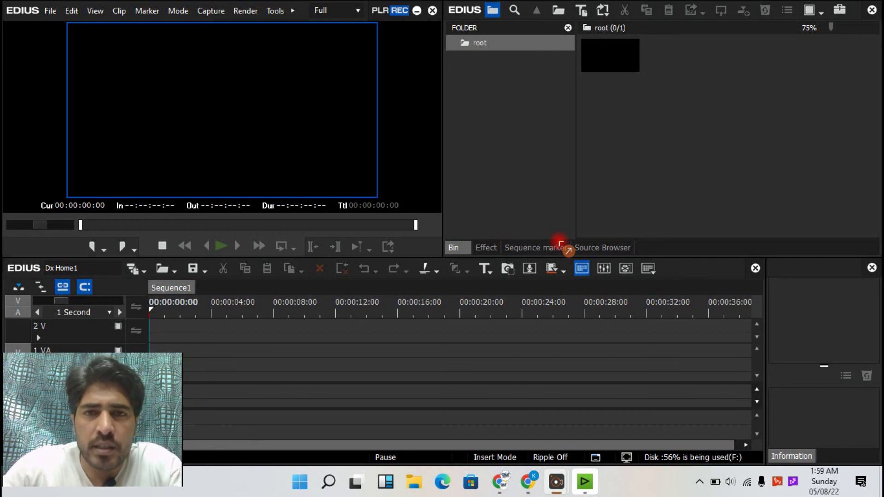
left_click_drag(354, 323, 523, 187)
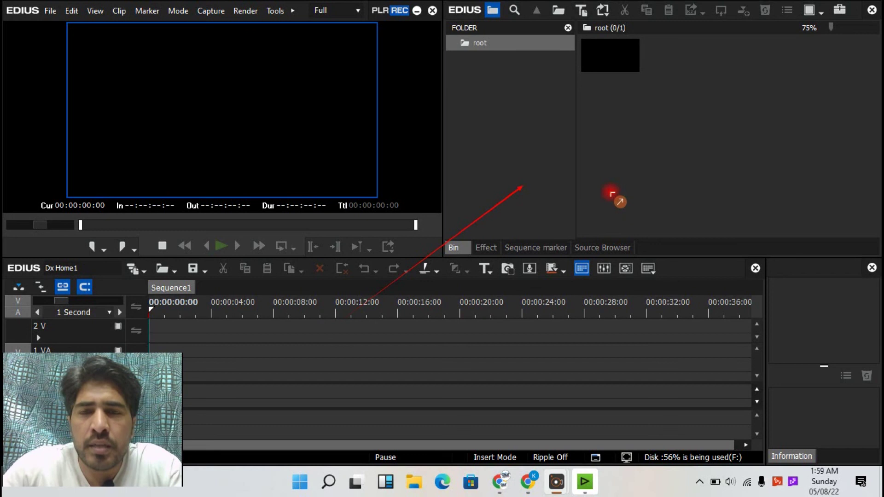
left_click_drag(443, 69, 497, 11)
left_click_drag(484, 76, 545, 14)
left_click_drag(538, 72, 585, 9)
left_click_drag(578, 72, 624, 8)
left_click_drag(626, 97, 681, 27)
left_click_drag(686, 96, 768, 19)
left_click_drag(745, 91, 799, 34)
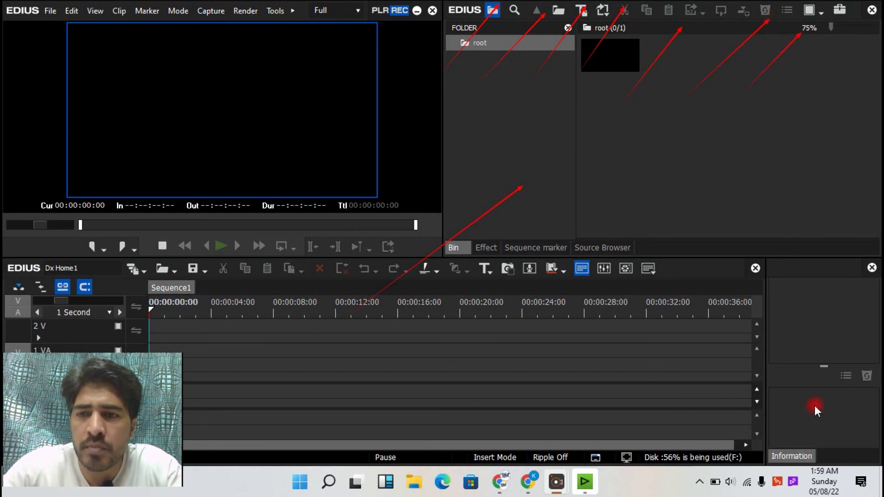
key("e")
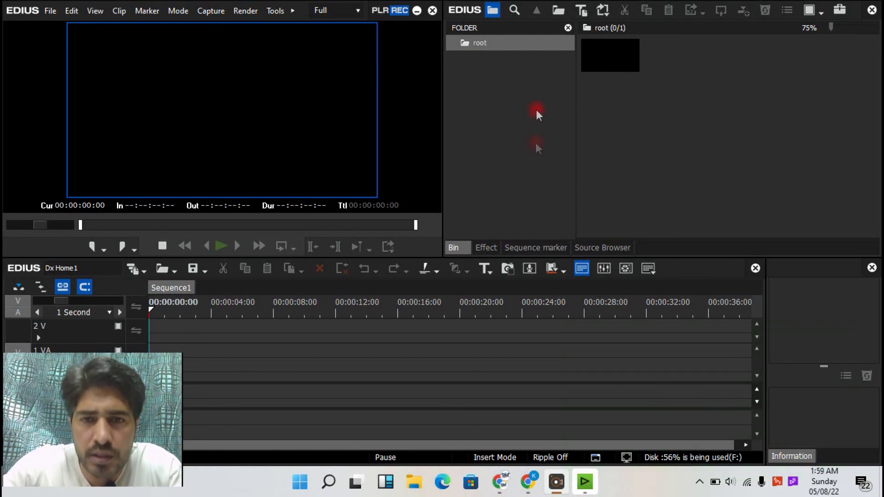
Create a new bin folder under root and name it "layout 1"
left_click(481, 43)
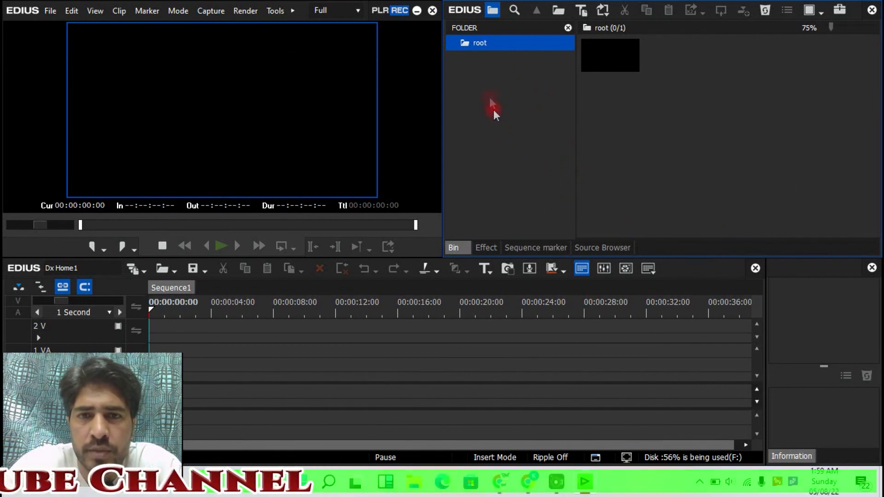
right_click(517, 73)
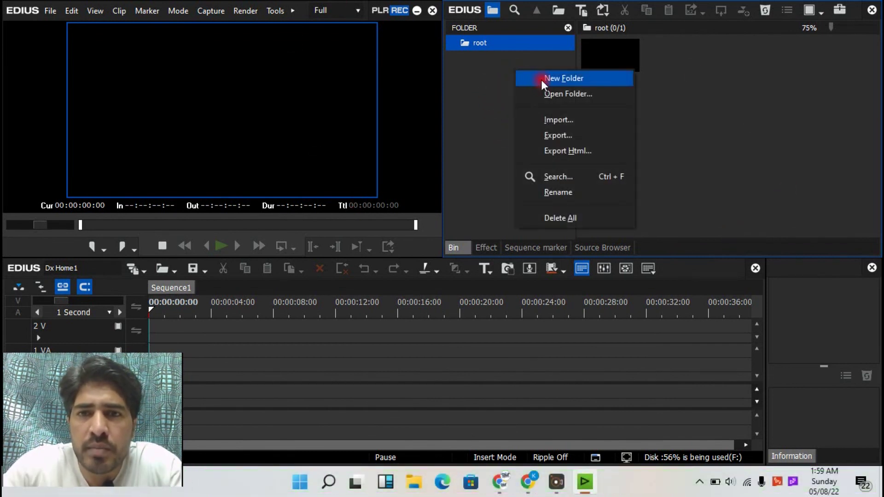
left_click(543, 79)
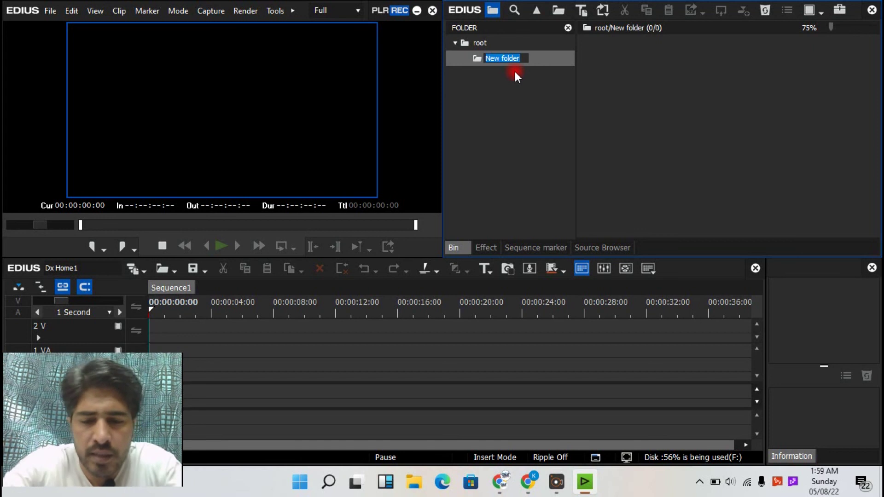
type("layout")
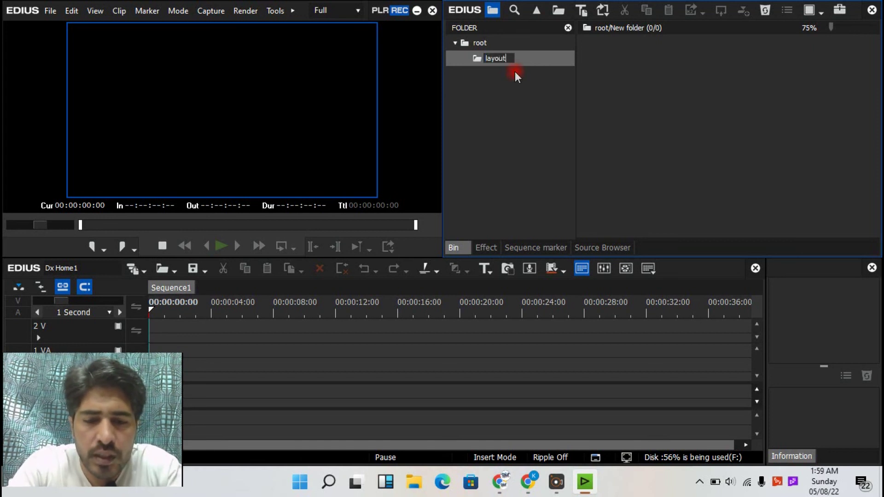
type(" 1")
key("Return")
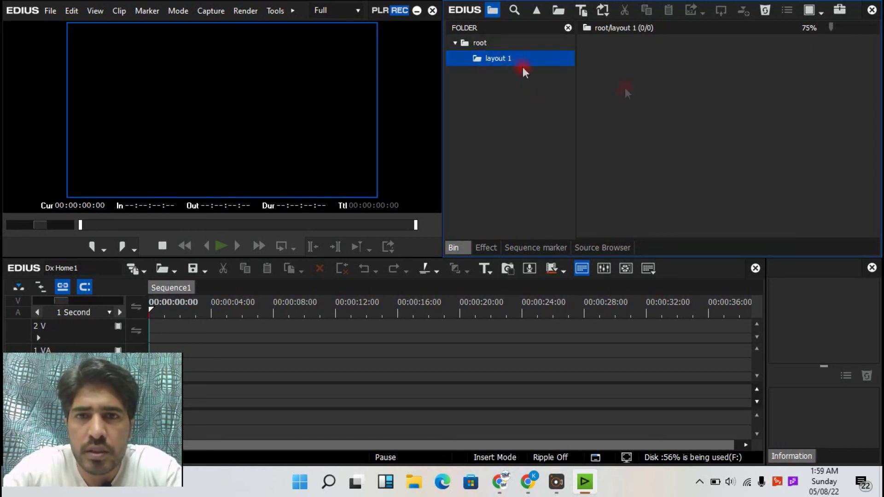
Import the clips 1.mpg and 2 demo.mpg from the "ist video" folder into the layout 1 bin folder
left_click(691, 112)
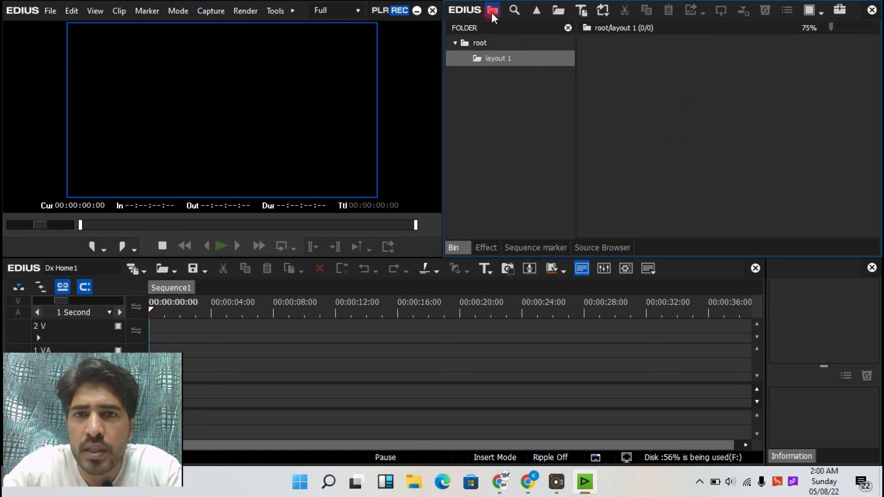
left_click(558, 11)
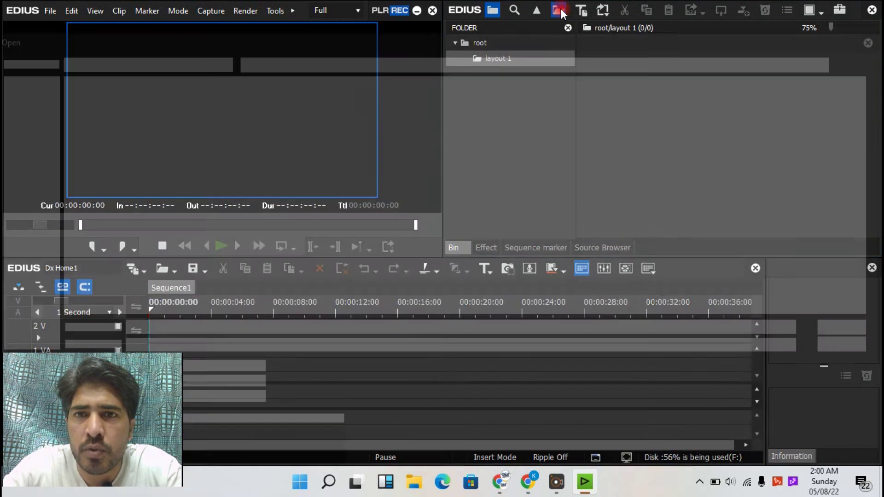
left_click(862, 43)
double_click(714, 141)
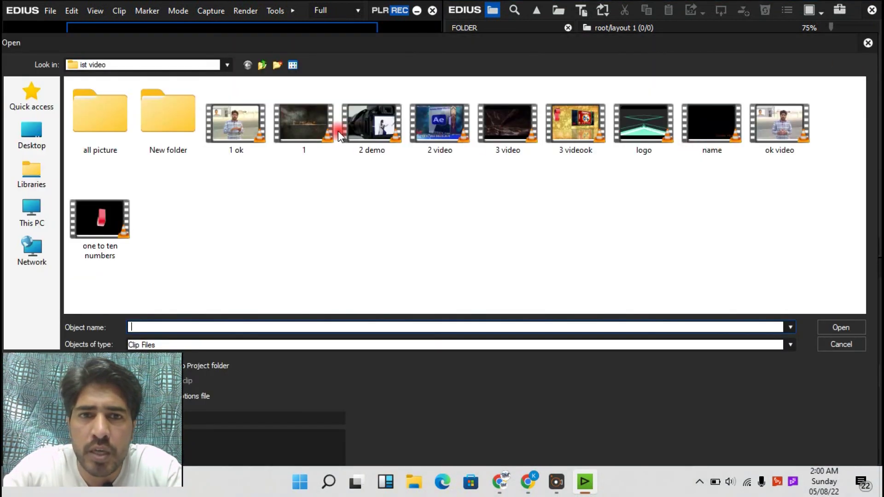
left_click_drag(376, 191, 300, 138)
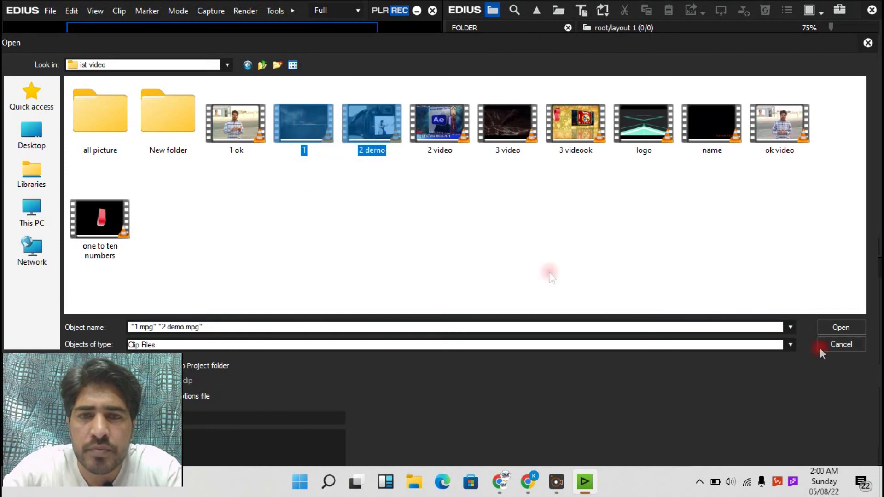
left_click(835, 328)
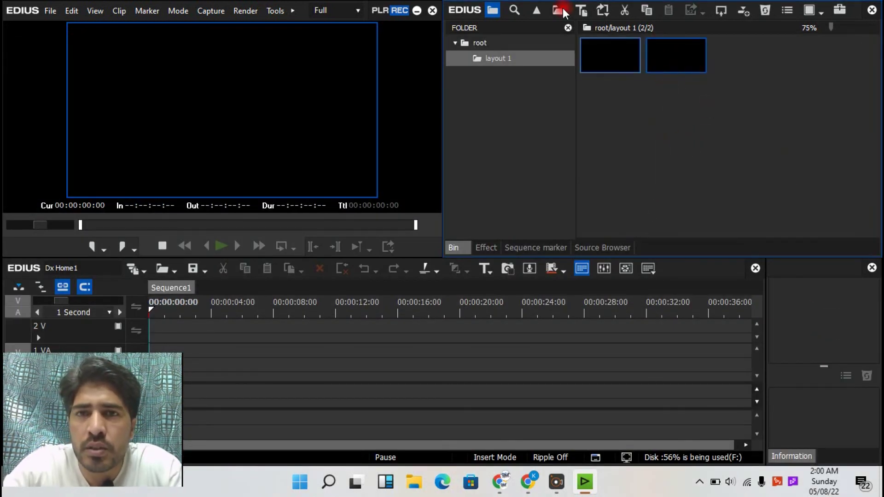
Create a subfolder named "layout 2" inside the layout 1 bin folder
left_click(534, 59)
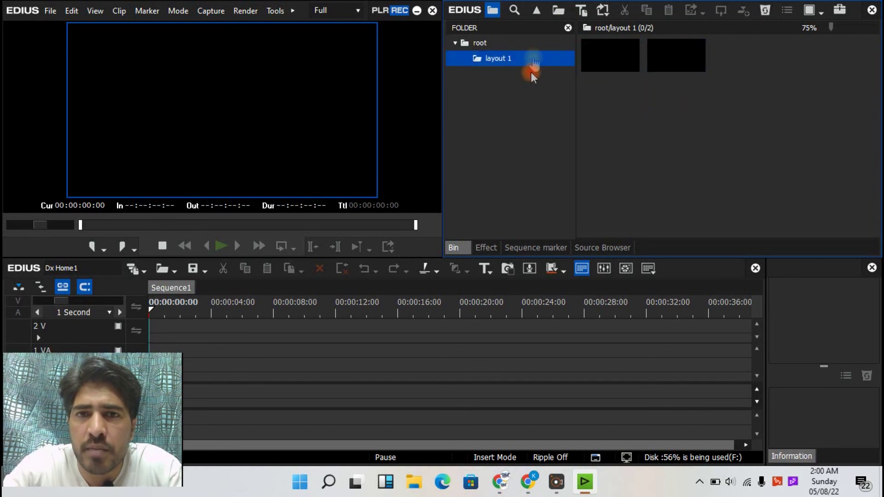
right_click(516, 97)
left_click(534, 105)
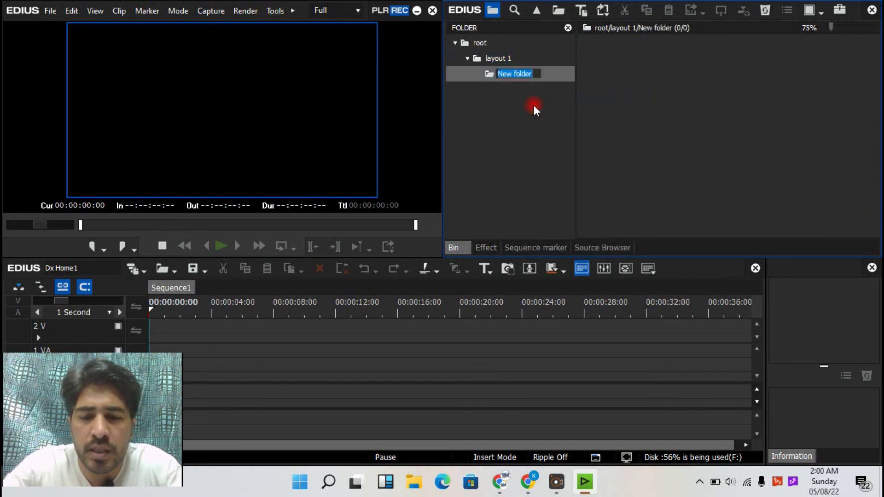
type("layout 2")
key("Return")
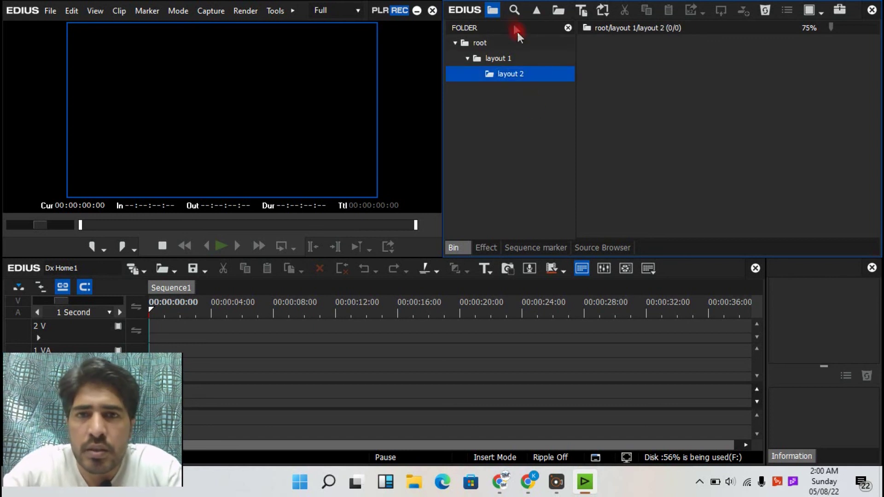
Import one video clip from the "ist video" folder into the layout 2 bin folder
double_click(663, 129)
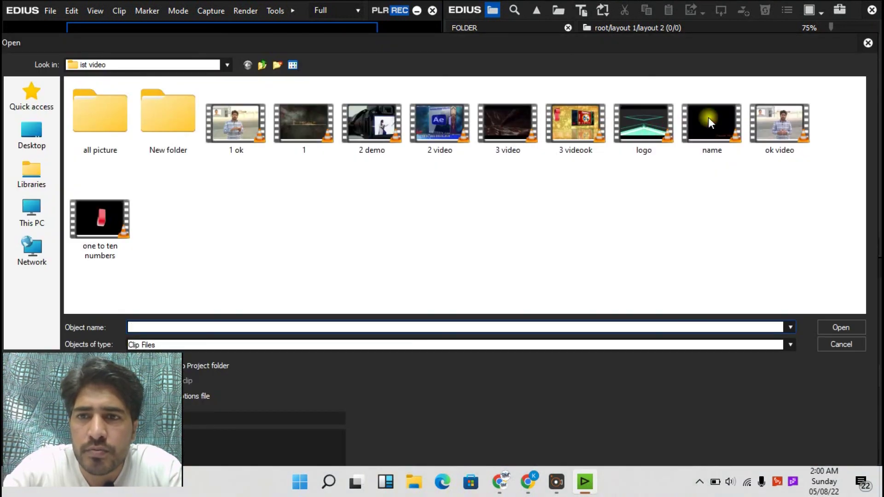
double_click(651, 123)
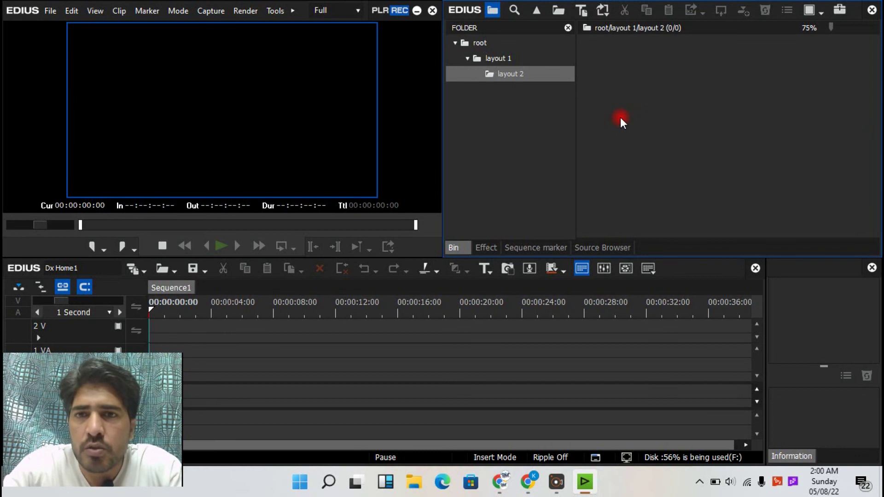
left_click(508, 73)
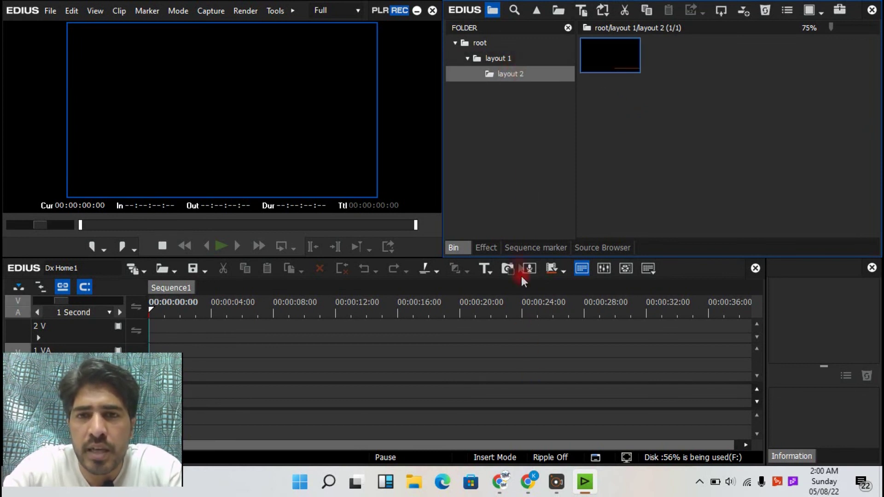
Move the layout 2 folder out of layout 1 so that it sits directly under root
left_click(527, 60)
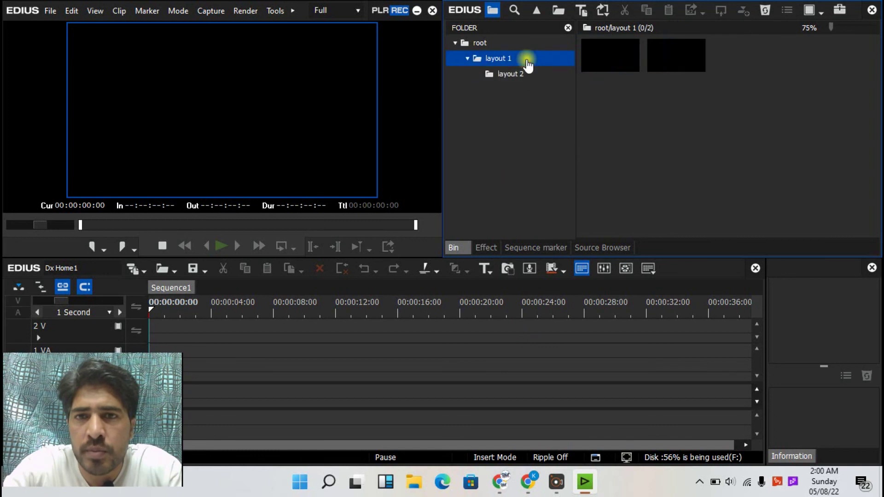
left_click(502, 85)
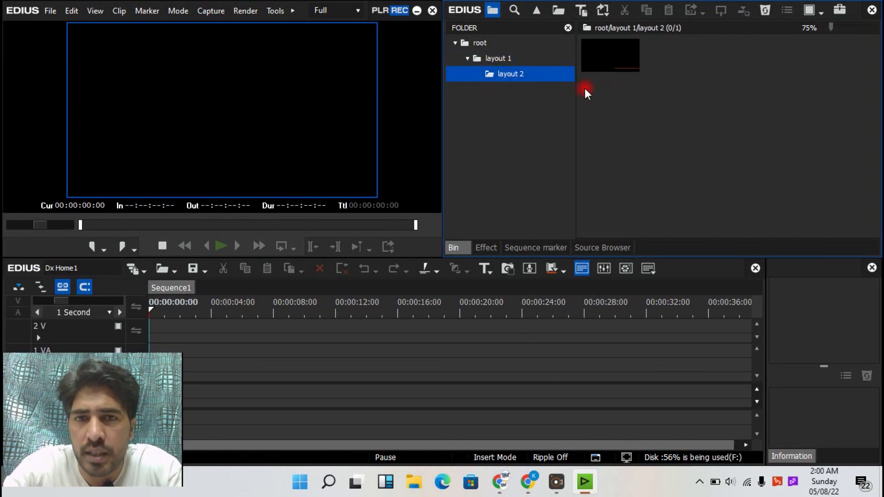
left_click_drag(552, 74, 523, 92)
left_click(505, 74)
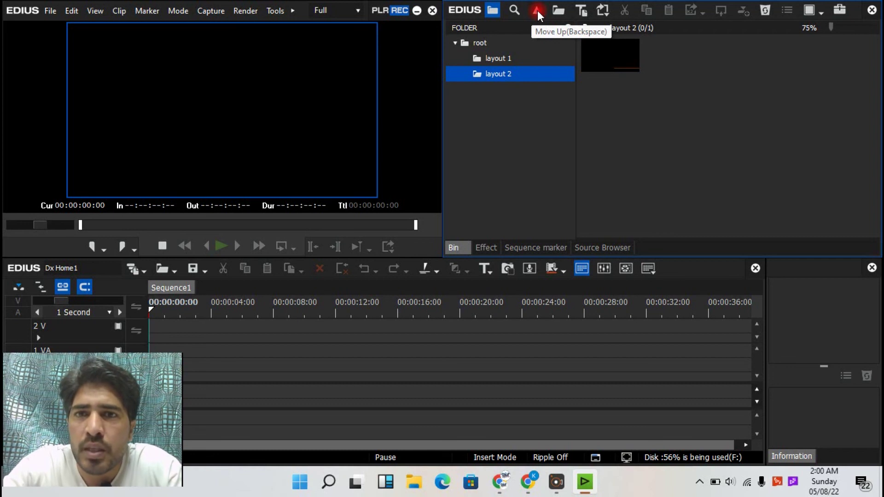
Go up from layout 1 to the root folder and add a saved title clip with the text "nh production" there
left_click(507, 62)
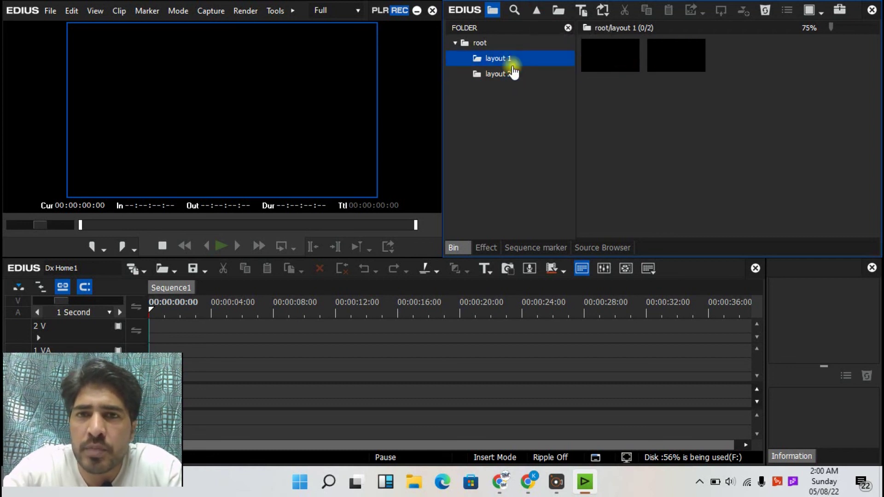
left_click(535, 10)
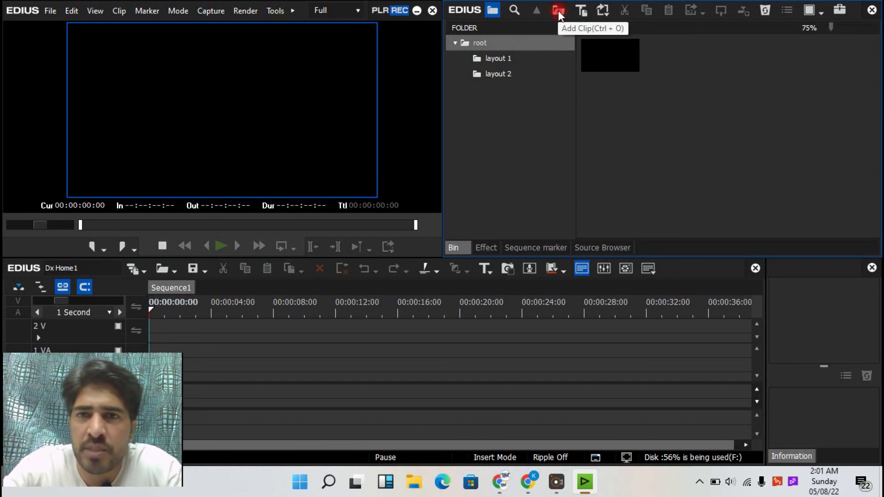
left_click(585, 12)
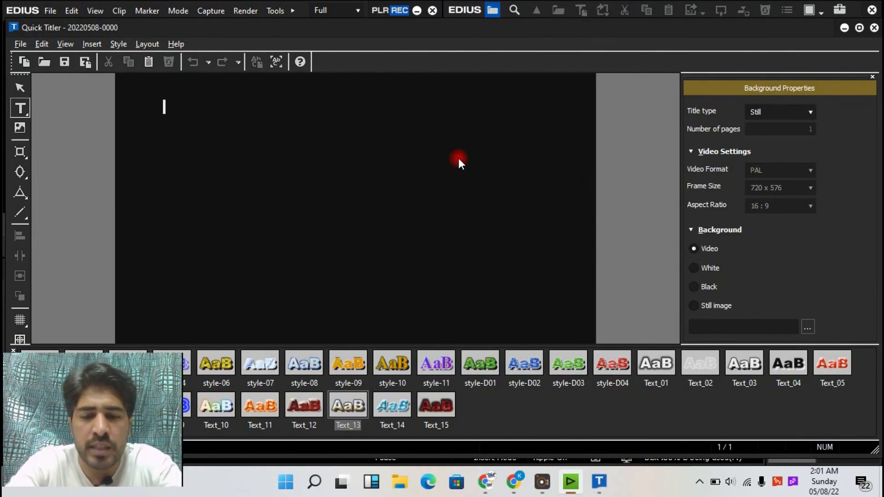
type("nh prod")
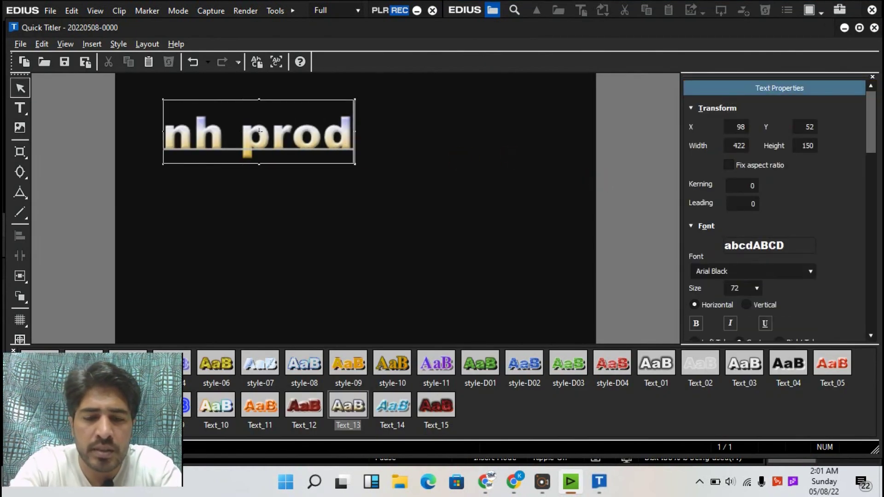
type("uction")
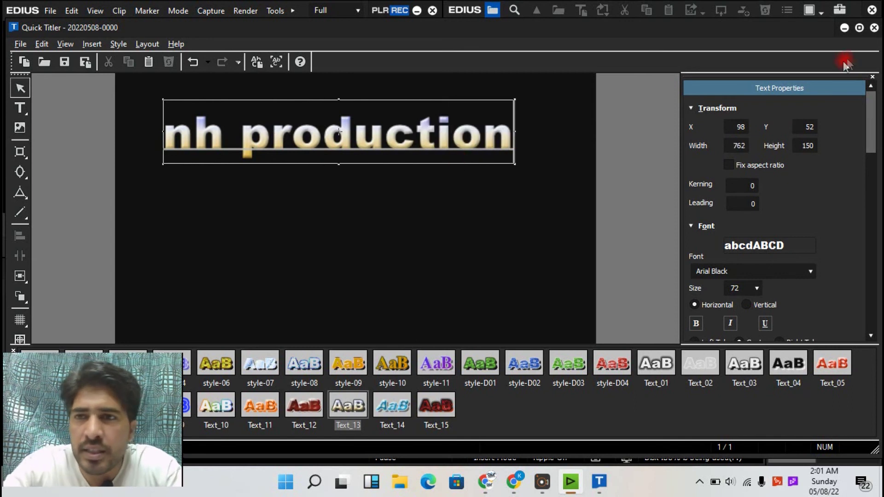
left_click(873, 28)
left_click(369, 261)
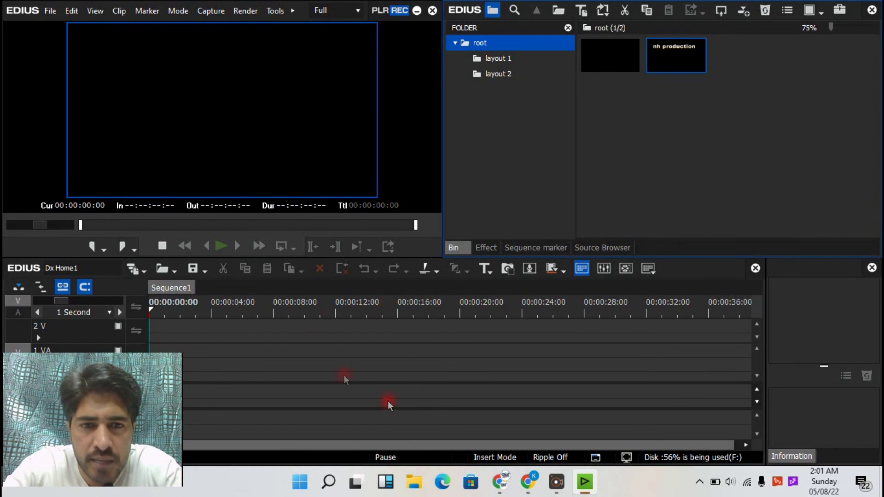
left_click(444, 407)
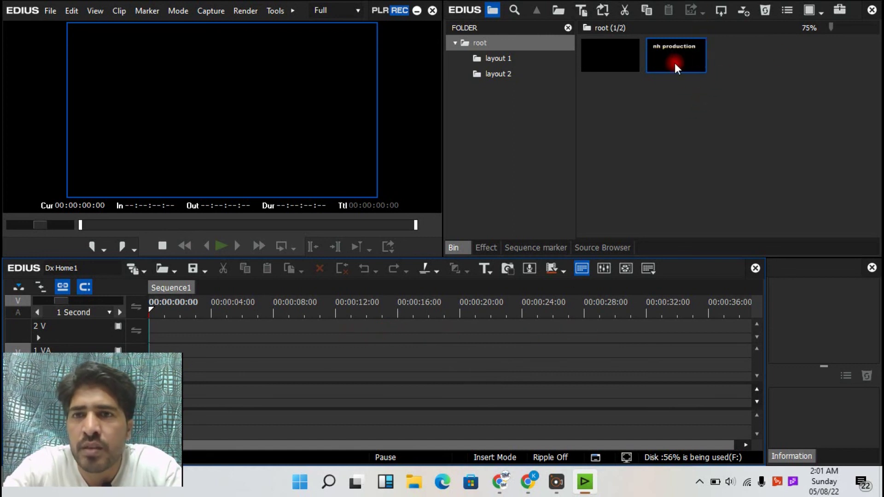
mouse_move(674, 57)
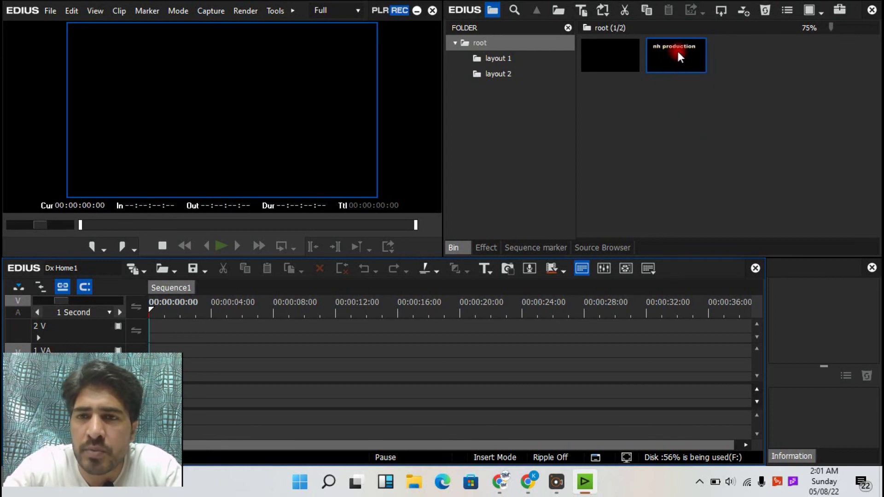
Open the layout 1 bin folder and start a new title there with the text "nh production"
left_click(509, 59)
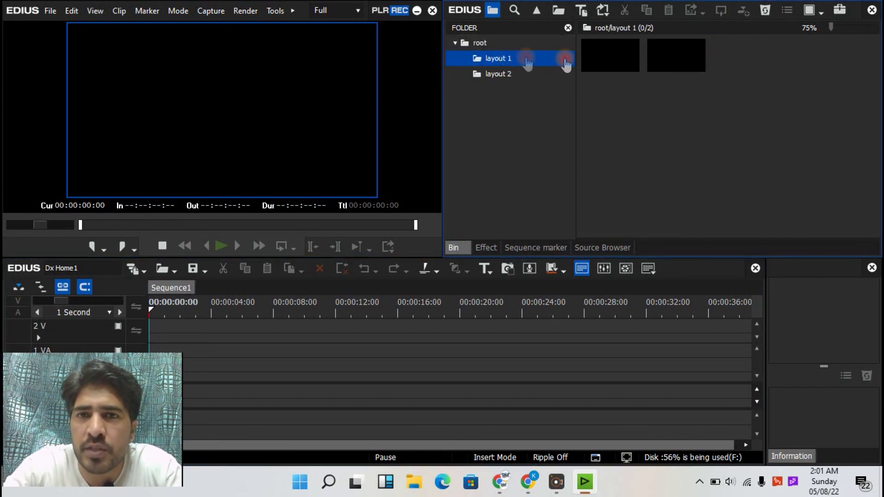
left_click(637, 62)
left_click(680, 49)
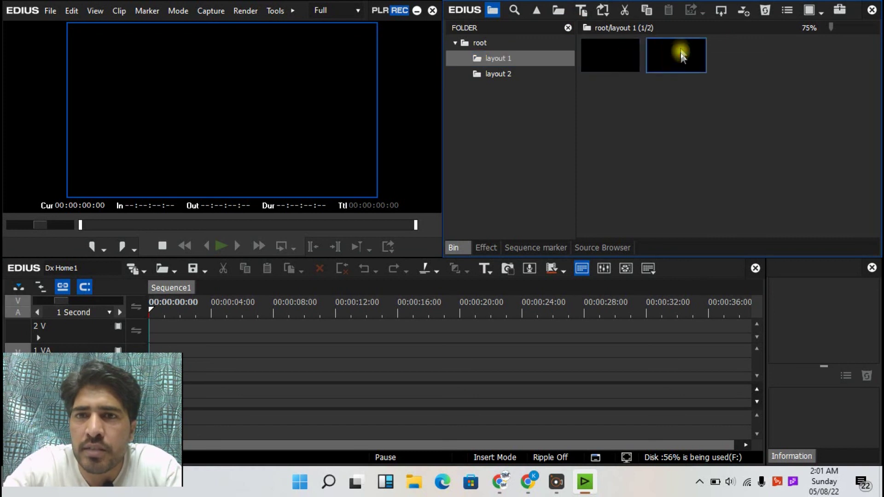
left_click(581, 10)
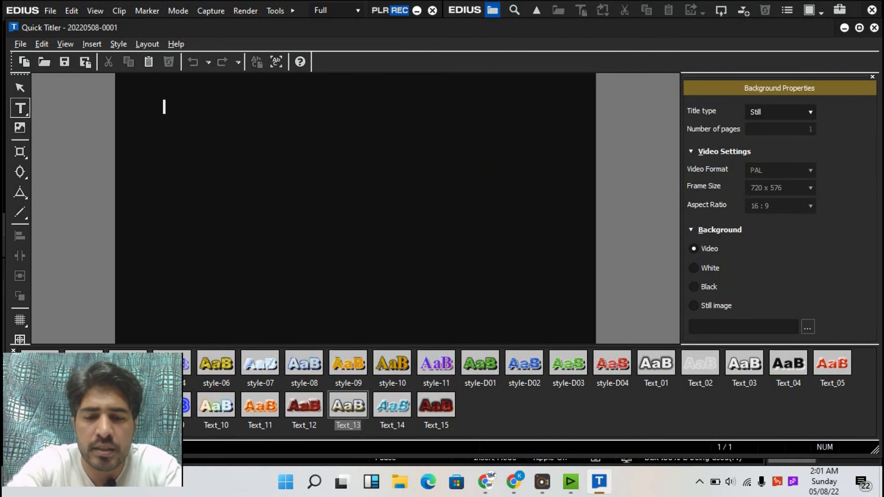
type("nh pr")
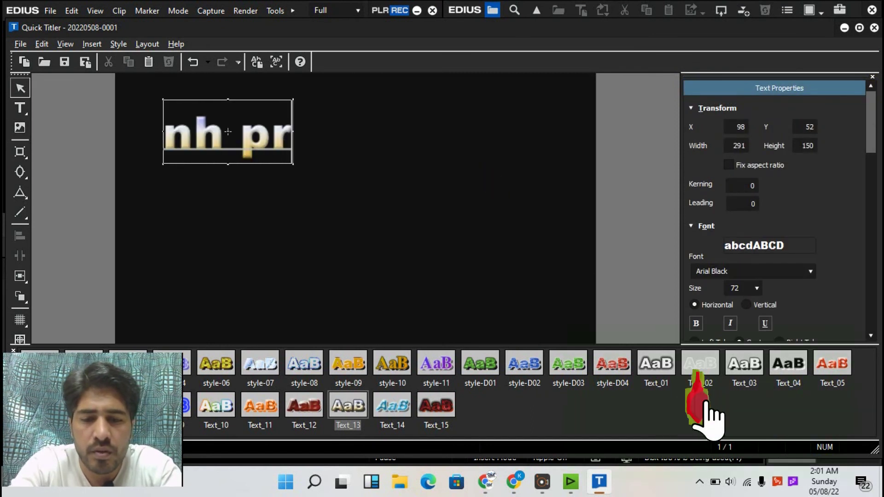
type("oduction")
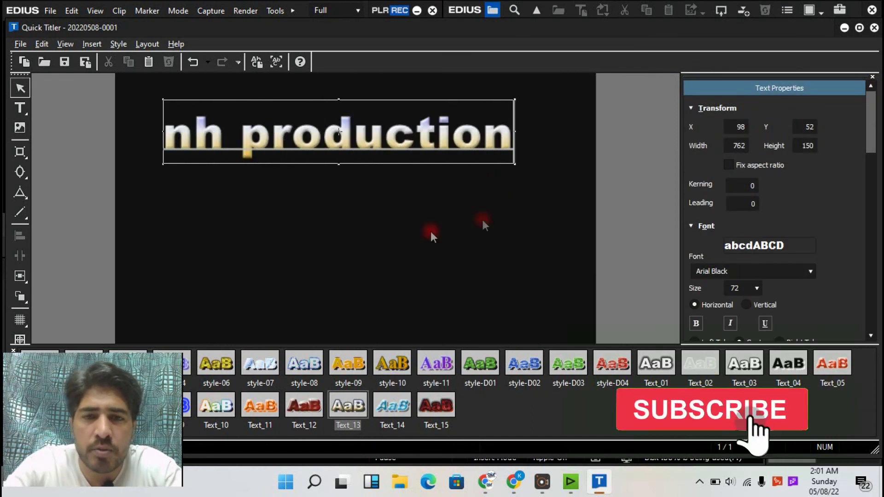
Draw an ellipse about 280 by 233 below the left part of the title text and apply the blue style-03
left_click(19, 193)
left_click(19, 172)
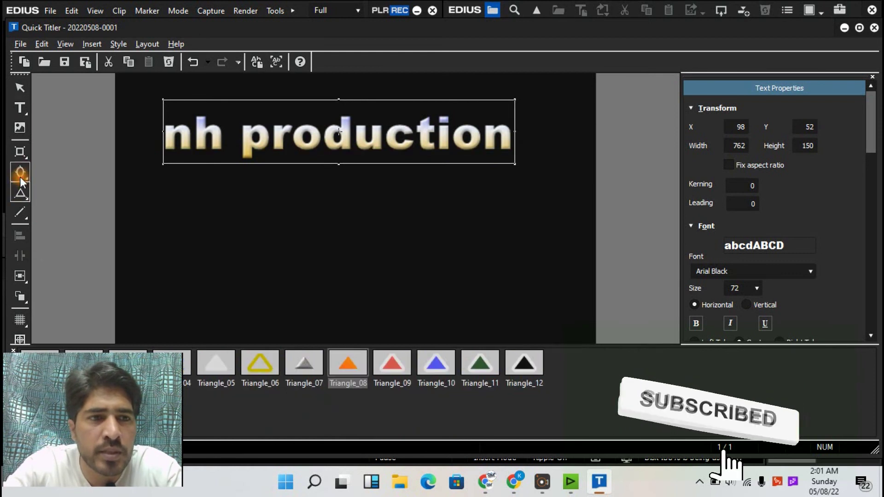
left_click_drag(312, 215, 443, 325)
left_click_drag(348, 362, 397, 319)
left_click_drag(404, 270, 273, 228)
left_click(436, 363)
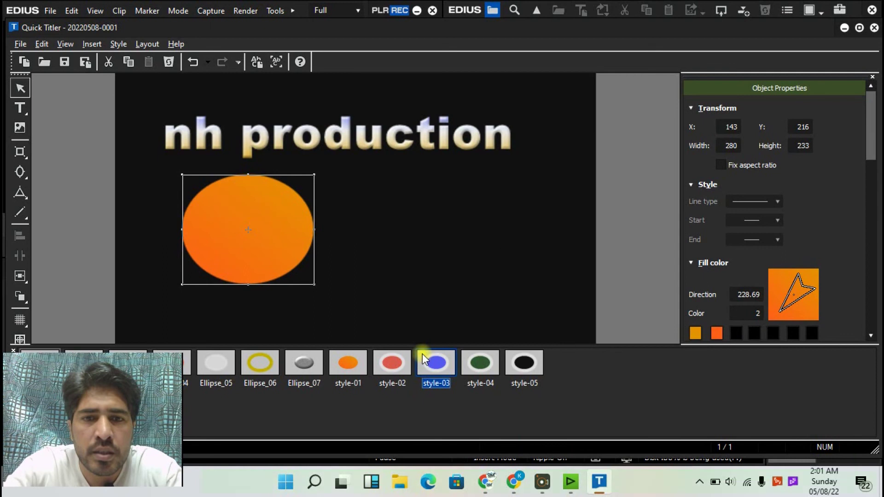
left_click_drag(375, 201, 548, 308)
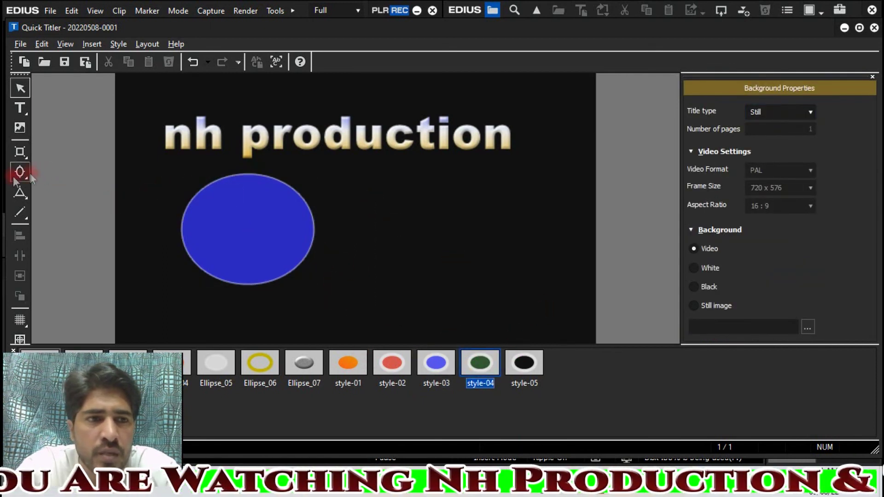
Draw a triangle about 382 by 280 to the right of the ellipse, apply style Triangle_11, and save and close the title
left_click(17, 196)
left_click_drag(351, 183, 530, 315)
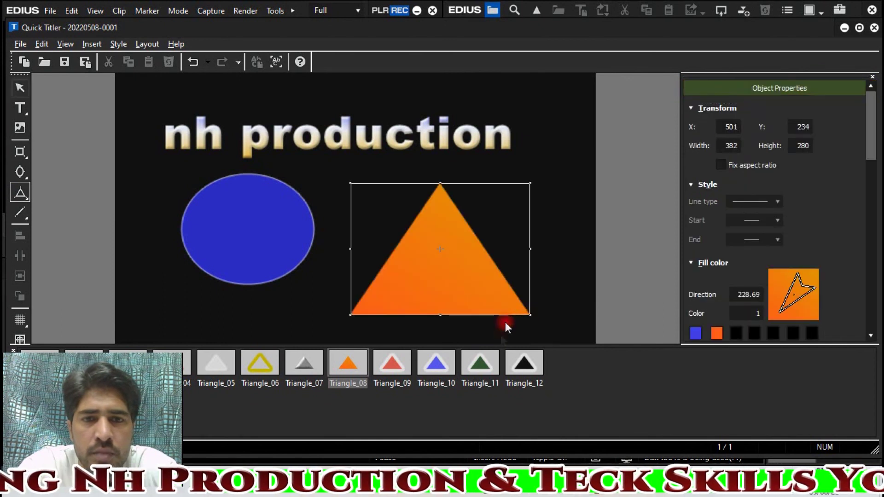
left_click(479, 364)
key("alt+F4")
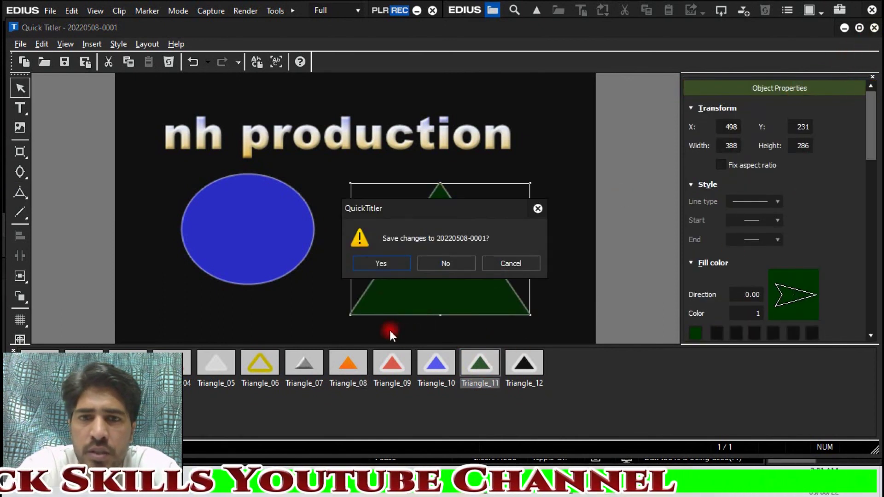
left_click(380, 263)
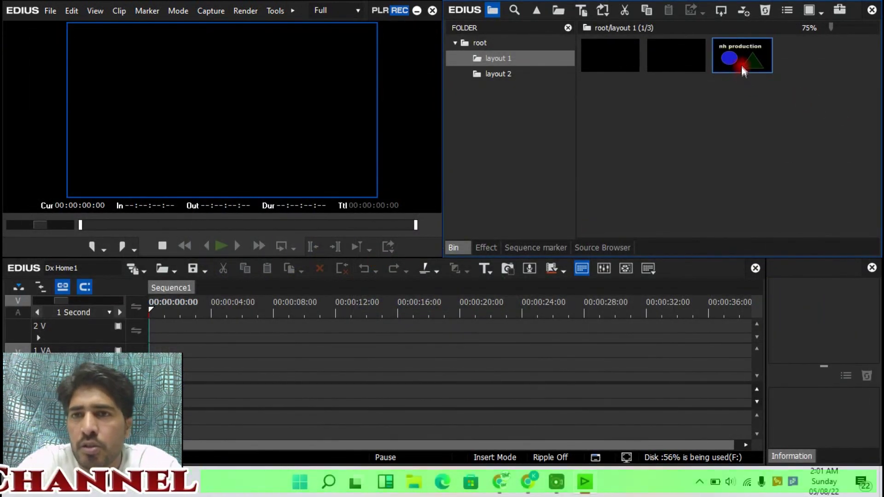
Create a color bars clip in layout 1 with type SMPTE Color Bar and tone -20.0 dB
left_click(603, 12)
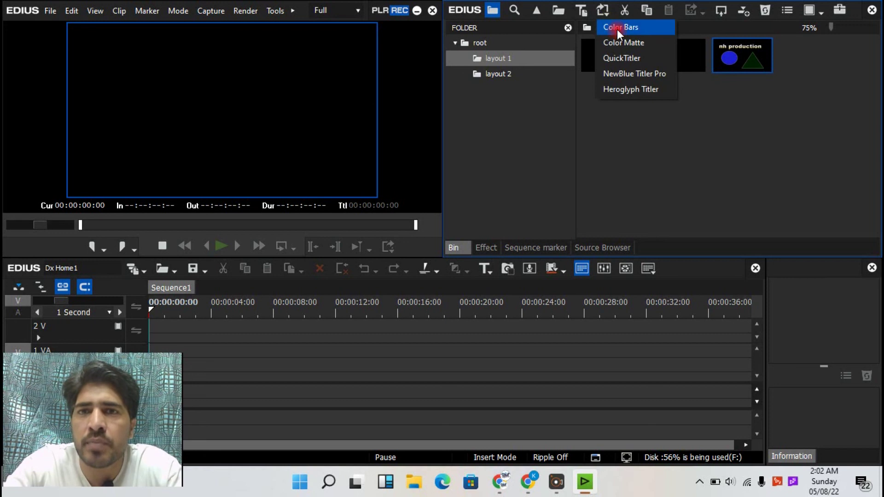
left_click(617, 29)
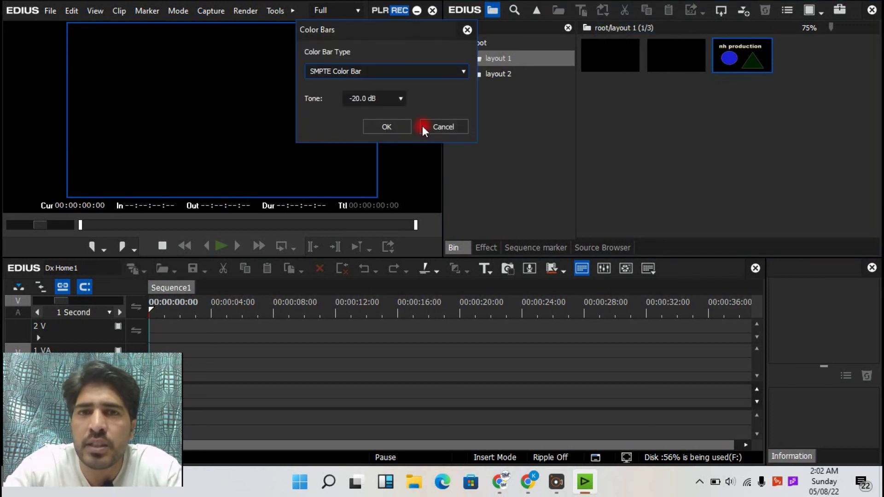
left_click(386, 128)
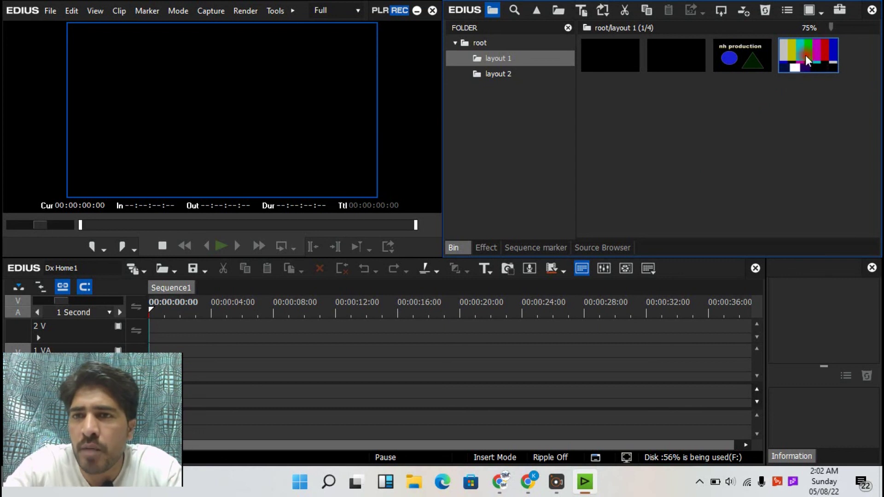
Place the color bars clip on the 1 VA track starting at 00:00:10:12 and preview it
left_click_drag(805, 55, 313, 374)
left_click_drag(311, 306, 317, 314)
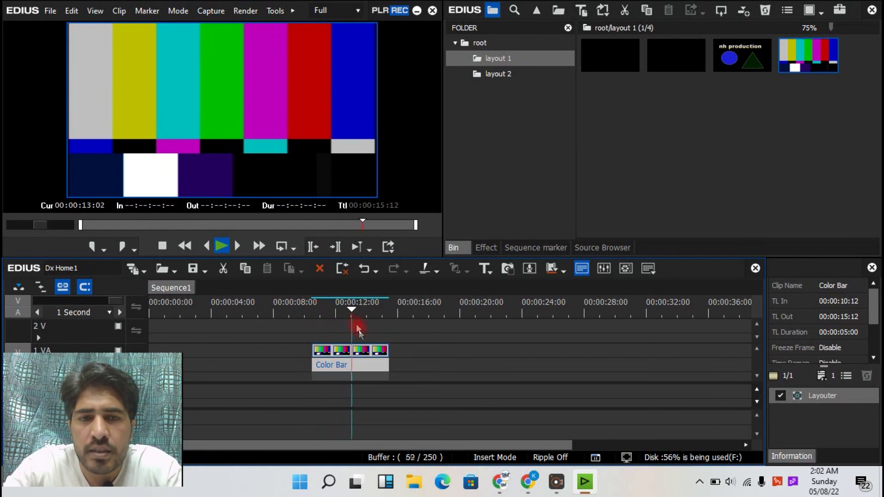
left_click_drag(365, 303, 303, 311)
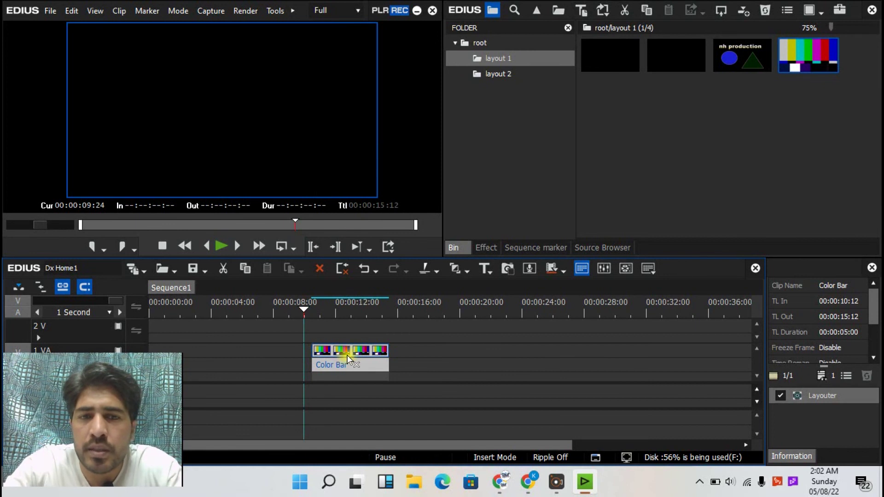
left_click(339, 366)
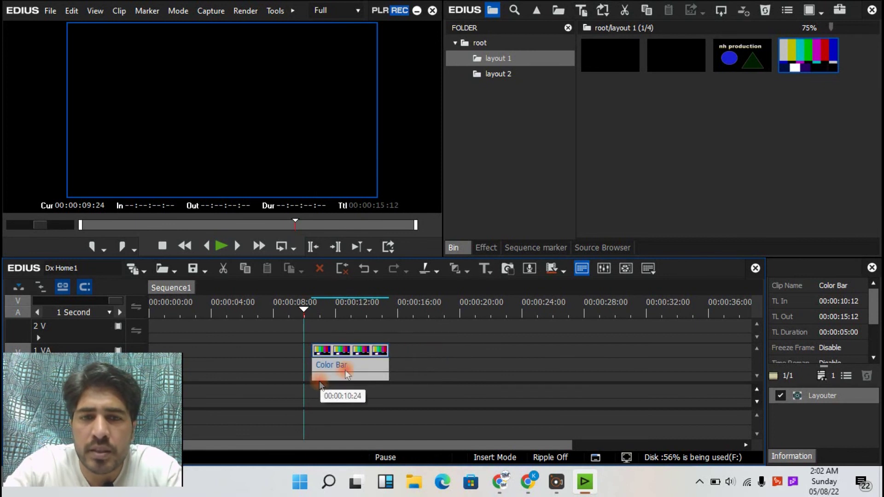
Delete the color bars clip from the layout 1 bin folder and go up to root
left_click(763, 8)
left_click(766, 49)
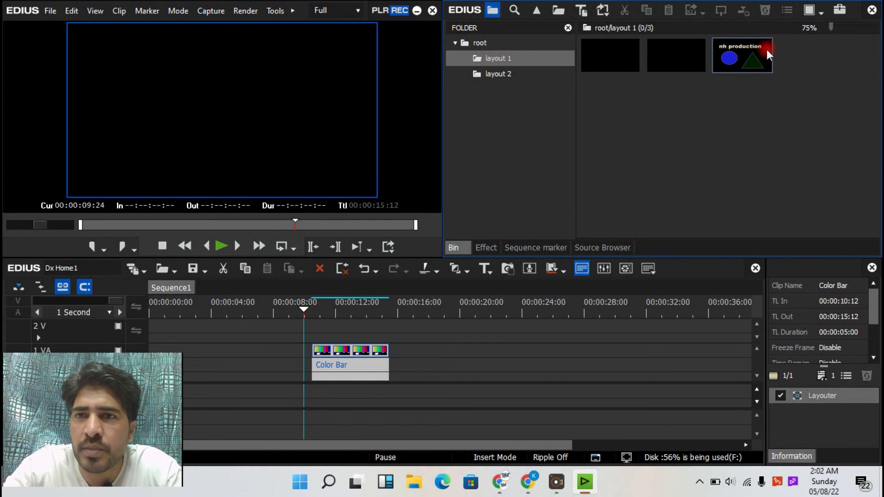
left_click(537, 10)
left_click(679, 53)
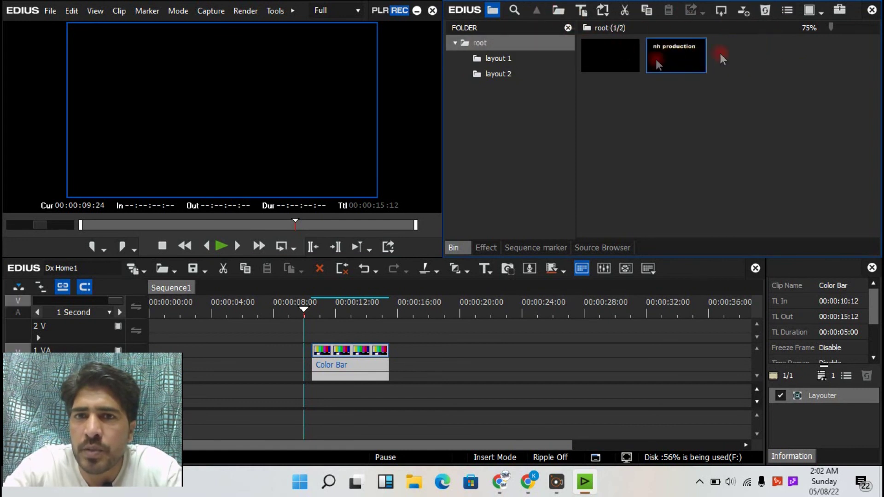
Start a new color matte in root and set its first three colors to purple, green and blue
left_click(604, 18)
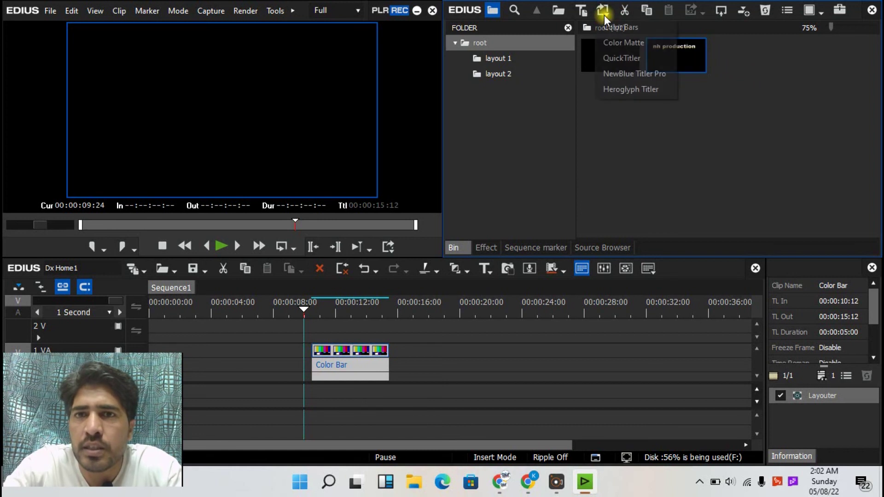
left_click(634, 44)
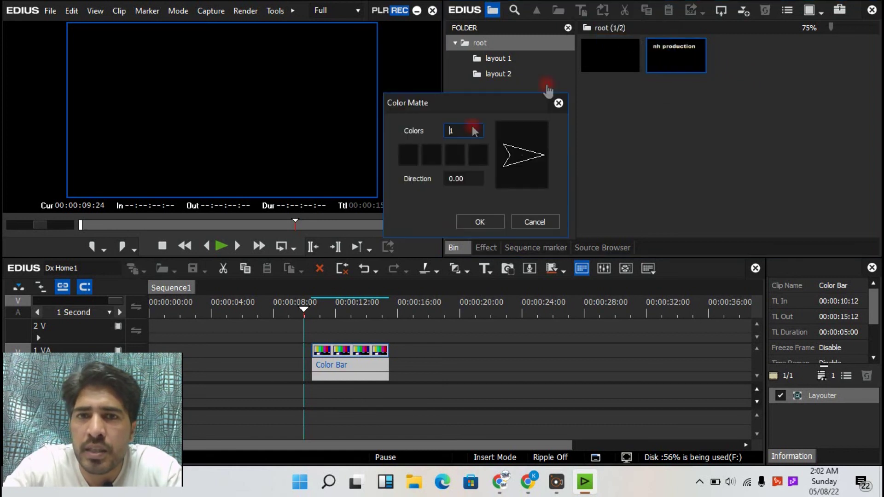
left_click(409, 161)
left_click_drag(530, 216, 560, 110)
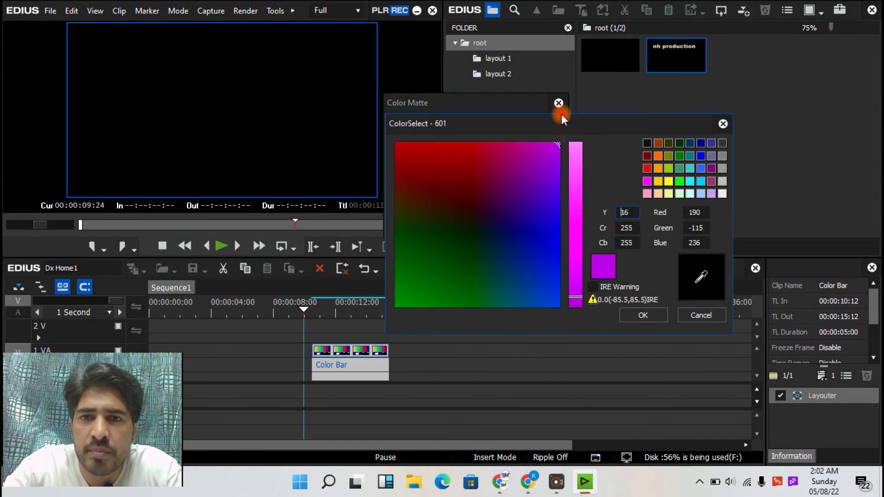
left_click(642, 314)
left_click(429, 158)
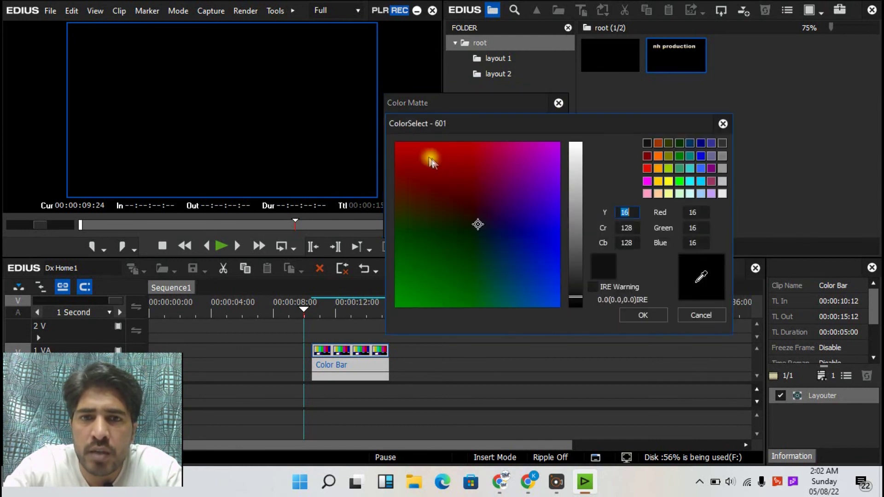
left_click(644, 314)
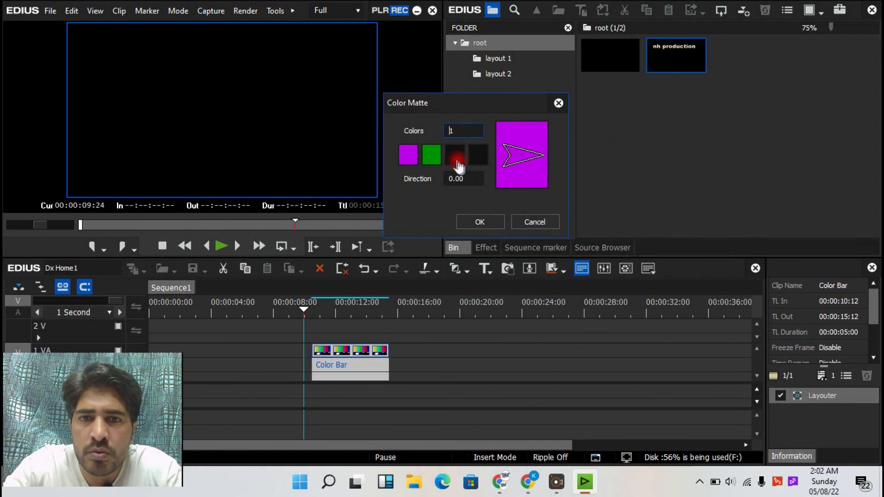
left_click(457, 159)
left_click_drag(486, 187, 560, 307)
left_click(644, 315)
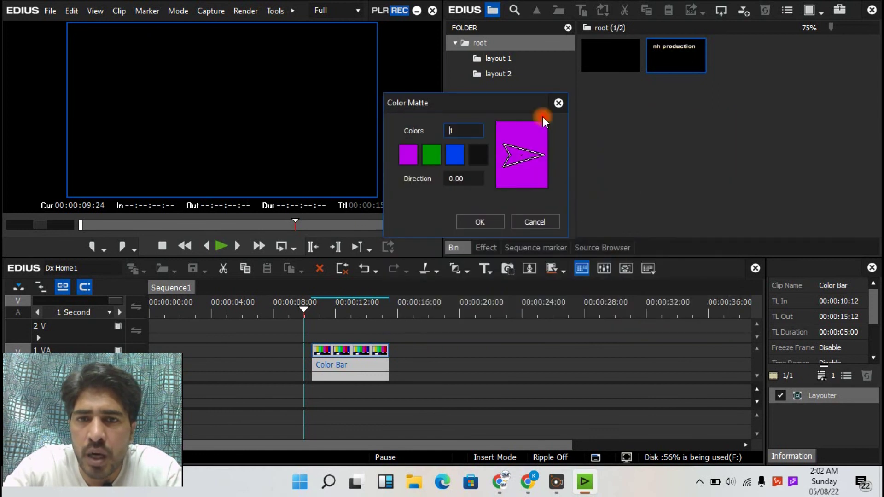
Set the matte's number of colors to 3 and add the matte to the root folder
double_click(462, 132)
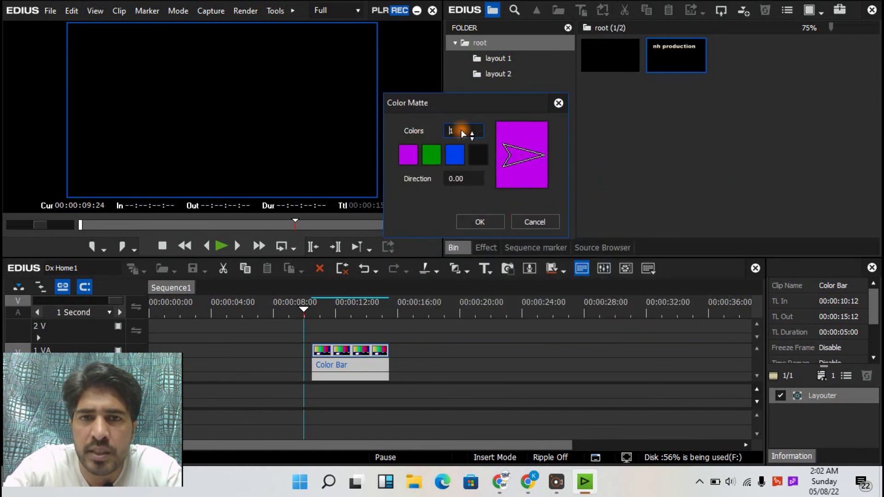
type("3")
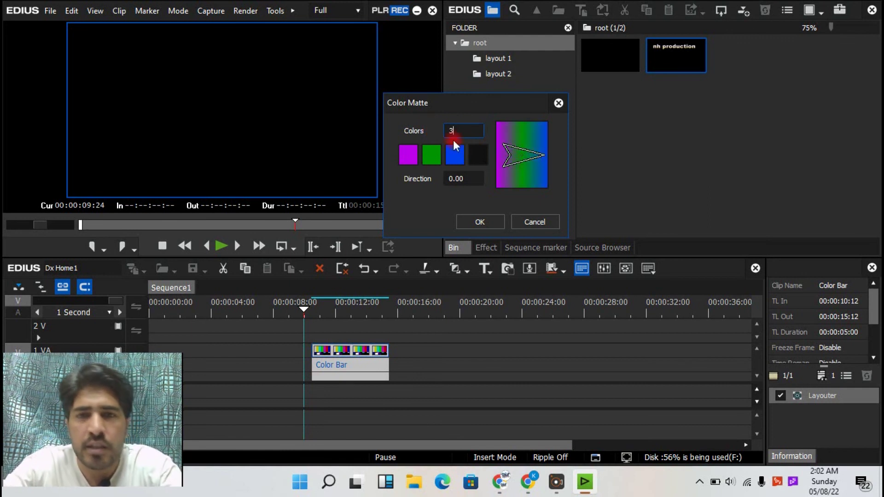
left_click(485, 223)
Place the color matte on the 1 VA track at 00:00:05:12, directly before the color bars, and scrub through the timeline
left_click_drag(738, 59, 237, 361)
left_click_drag(297, 308, 370, 322)
Cut the color matte clip from the root folder and paste it into the layout 2 bin folder
left_click(729, 68)
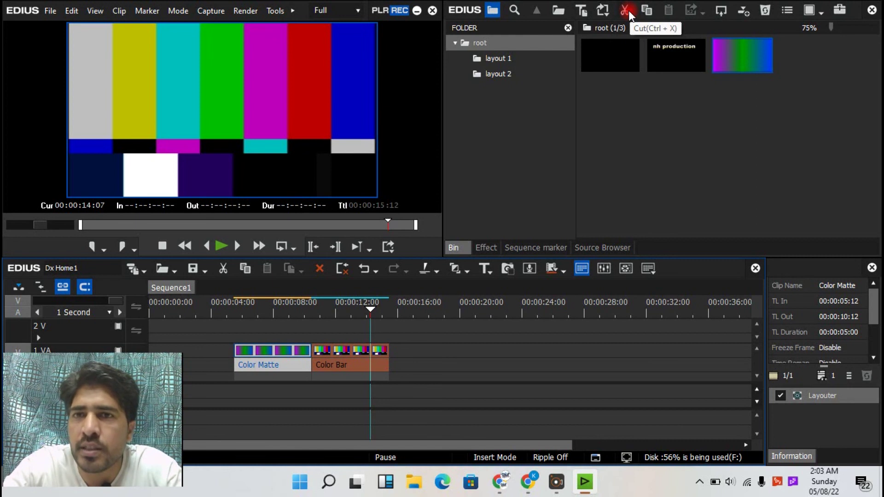
left_click(748, 55)
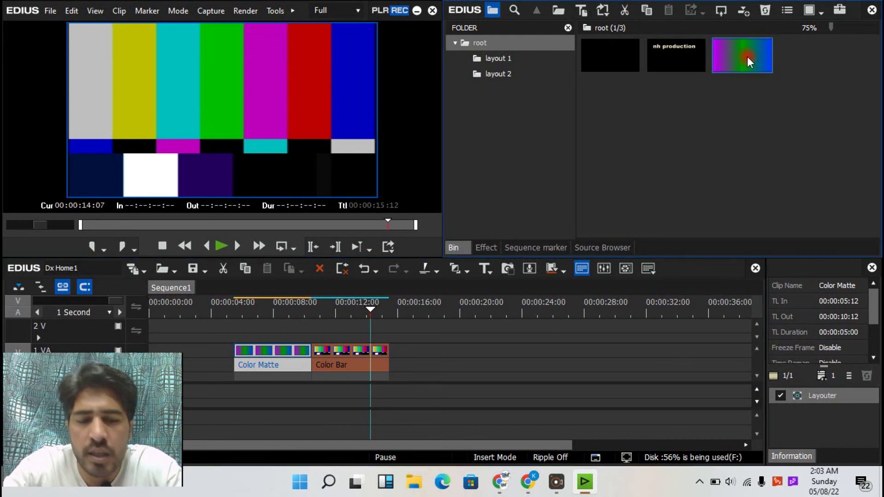
left_click(626, 12)
left_click(513, 74)
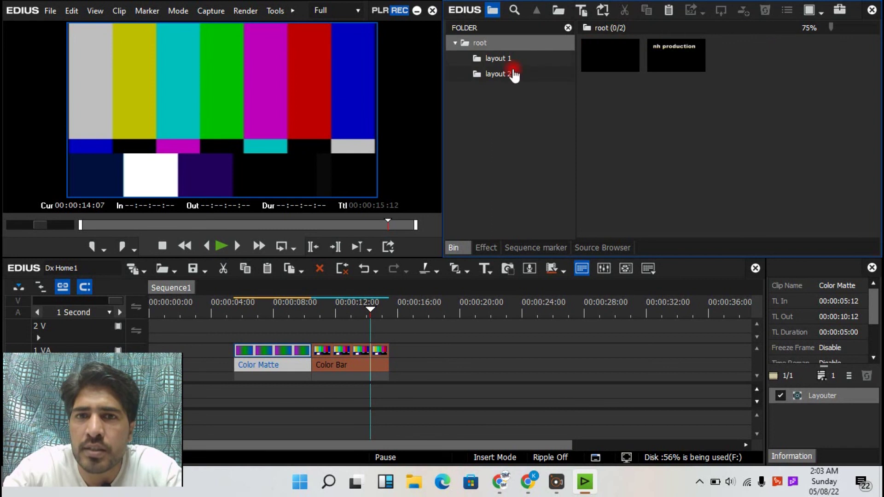
left_click(699, 108)
left_click(673, 14)
left_click(672, 11)
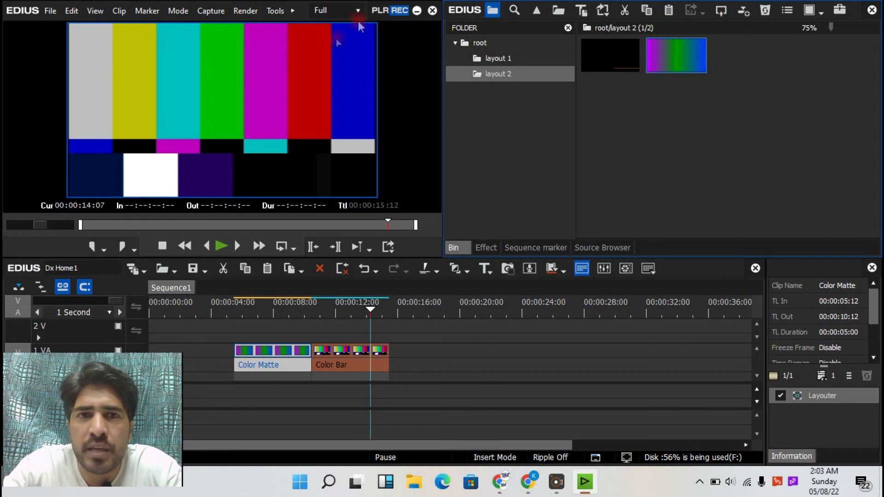
Toggle the preview monitor between player and recorder modes to compare the two
left_click(380, 10)
left_click(399, 10)
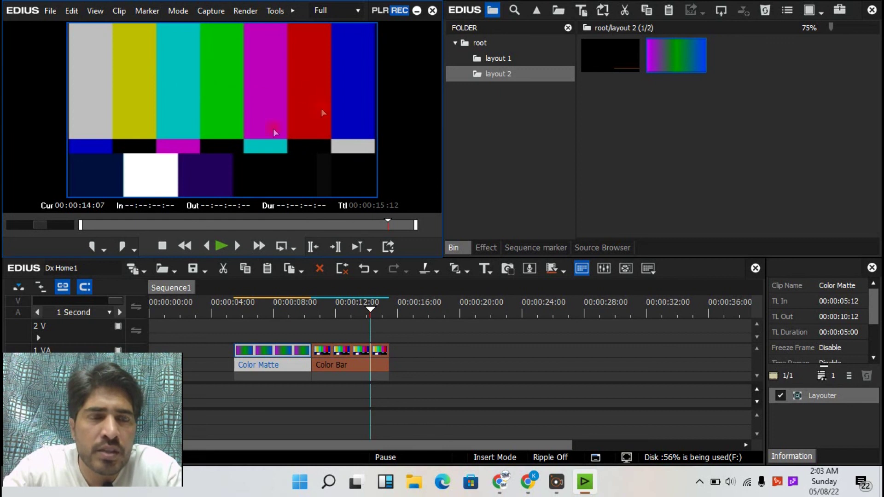
left_click(377, 11)
left_click(399, 10)
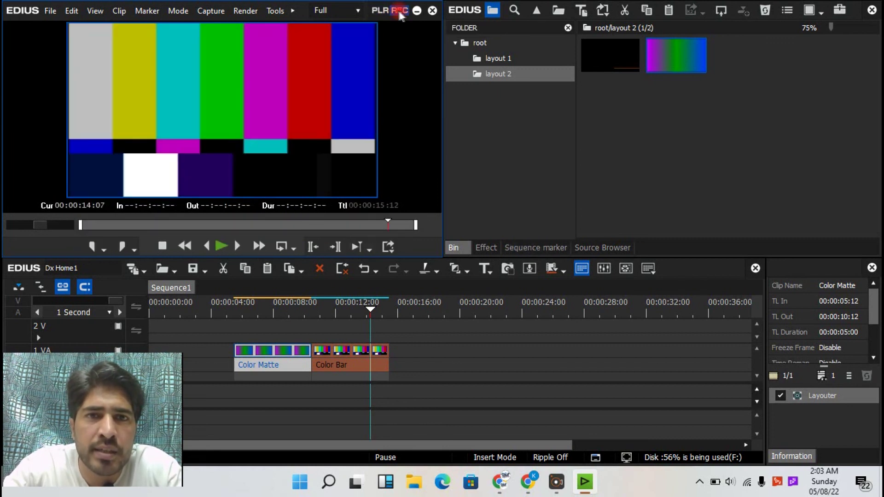
Set the preview to player mode and show the 2 demo clip from the layout 1 folder in the player
left_click(385, 10)
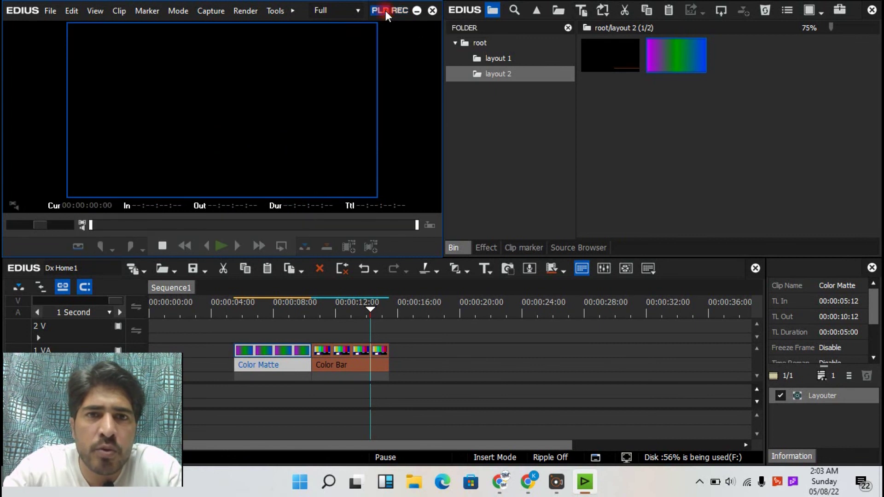
left_click(613, 58)
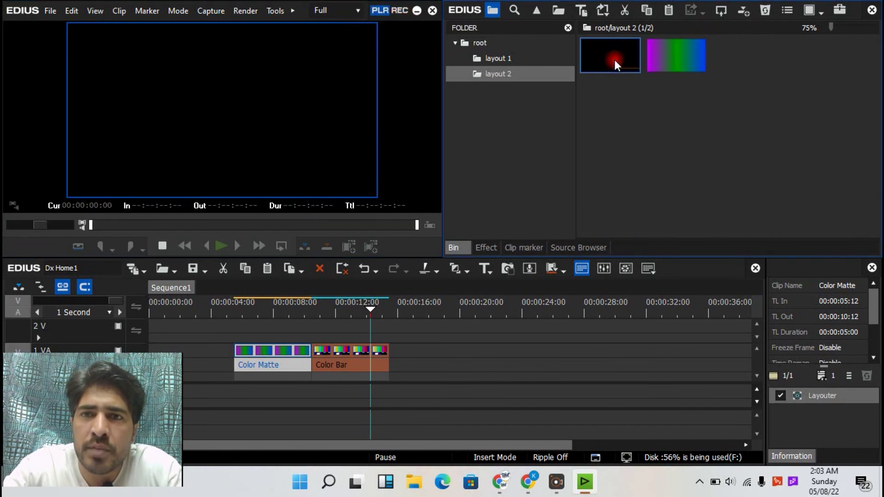
left_click(532, 62)
left_click(664, 57)
left_click(741, 13)
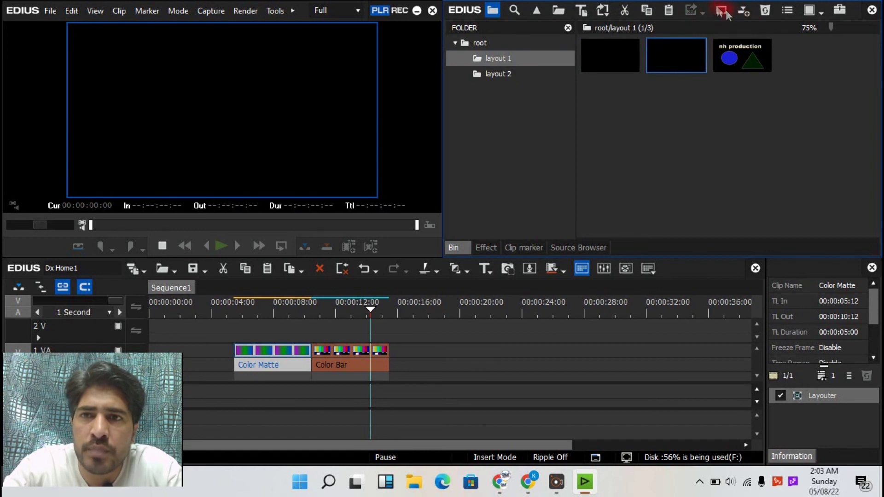
left_click(721, 11)
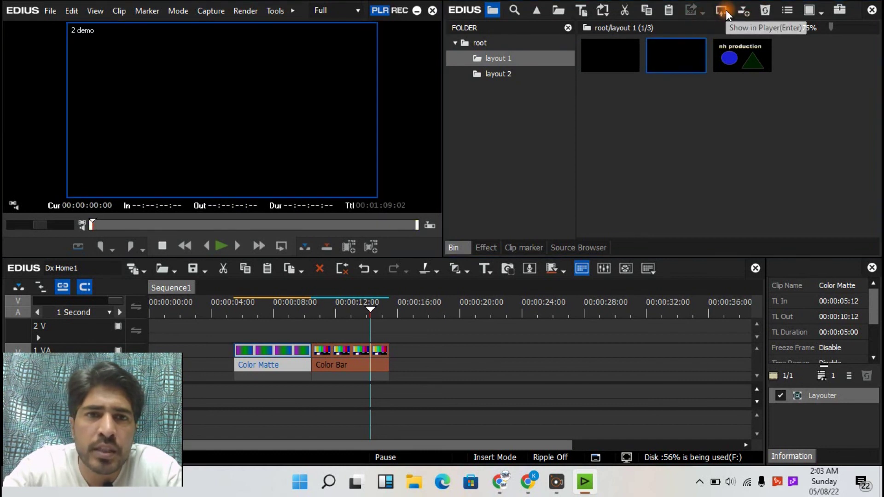
Switch the preview to Dual Mode so the player and recorder monitors are side by side
left_click(95, 11)
left_click(158, 225)
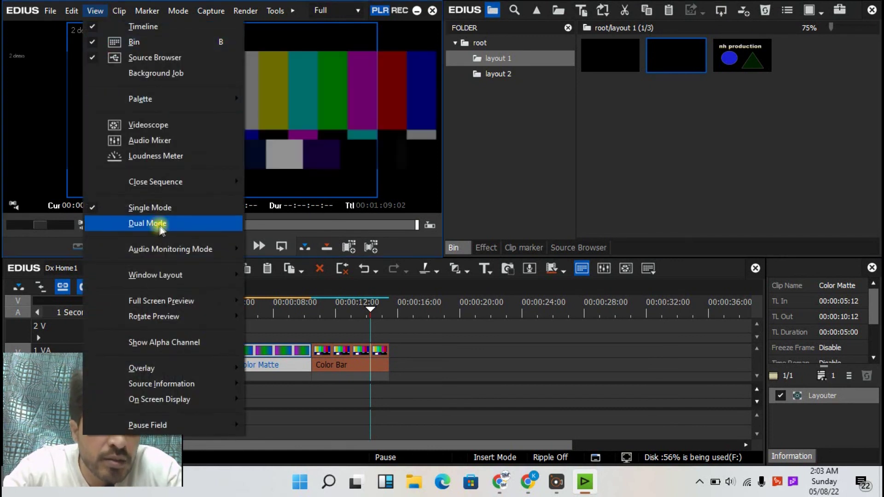
left_click(672, 55)
left_click(299, 107)
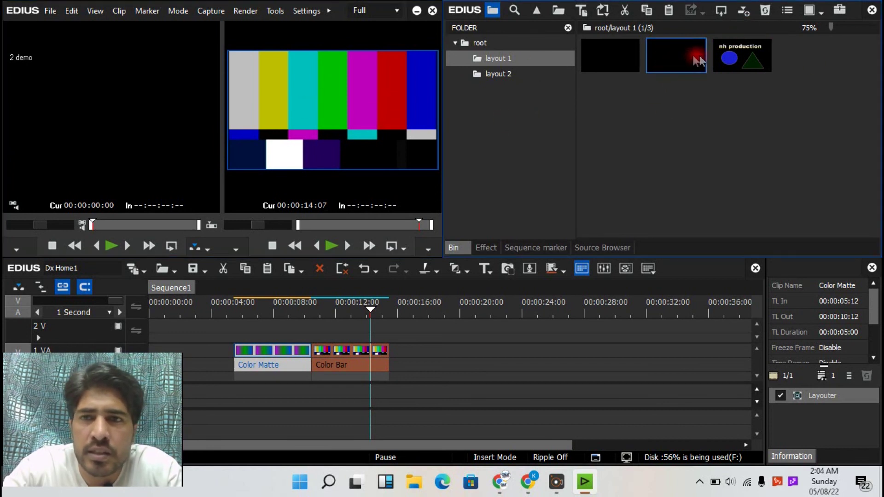
Show the nh production title in the player and scrub the timeline to 00:00:12:13 to compare both monitors
left_click(741, 57)
left_click(720, 10)
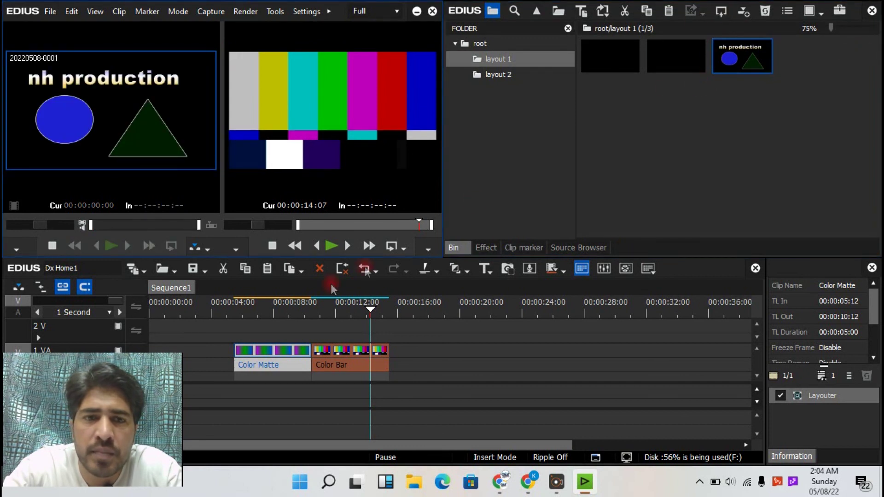
left_click_drag(392, 327, 357, 408)
mouse_move(351, 302)
left_mouse_down()
mouse_move(328, 307)
mouse_move(374, 306)
mouse_move(335, 306)
mouse_move(343, 308)
left_mouse_up()
left_click(166, 95)
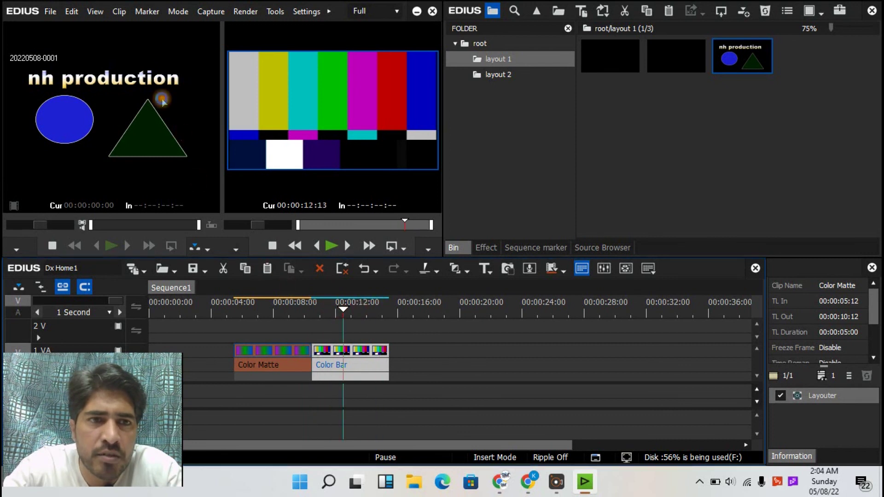
Load clip 1 from the layout 1 folder into the player, play it, and scrub it to 00:00:09:00
left_click(628, 69)
left_click(720, 10)
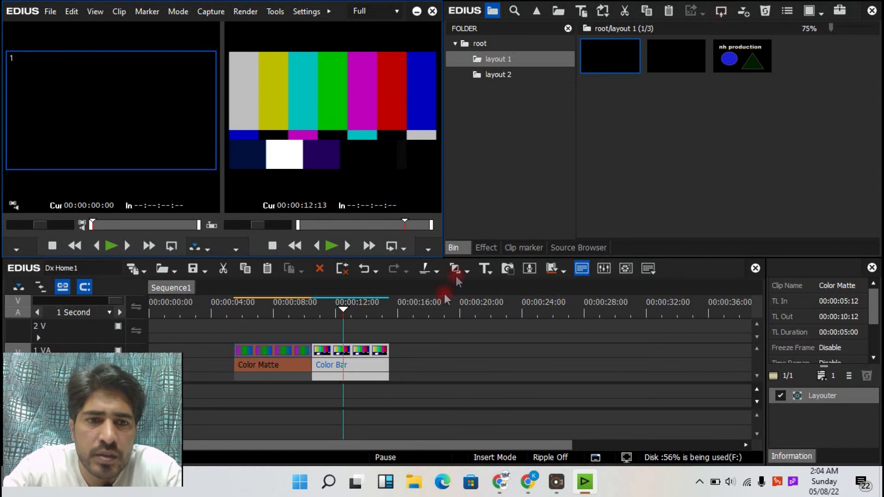
left_click(50, 184)
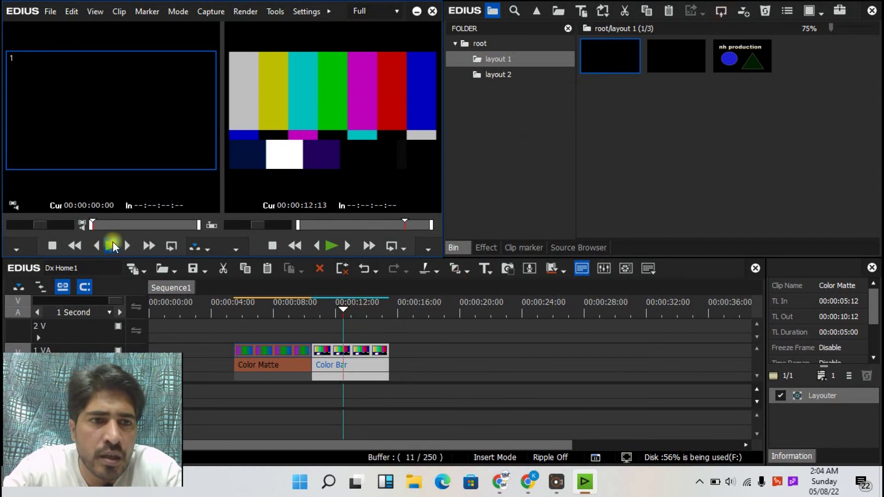
left_click(113, 246)
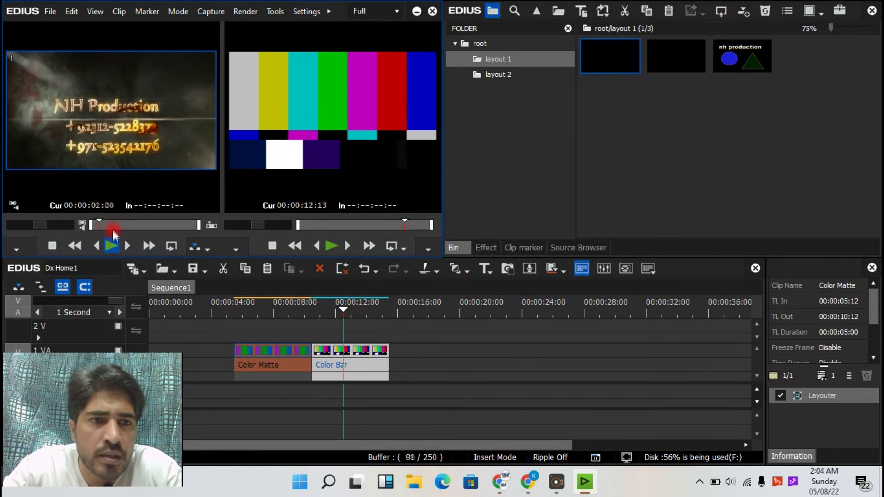
left_click_drag(148, 226, 123, 228)
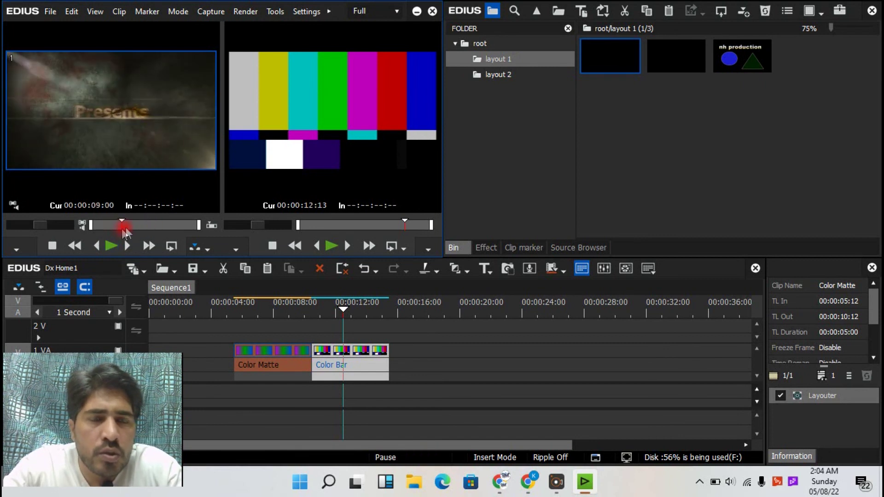
left_click(811, 42)
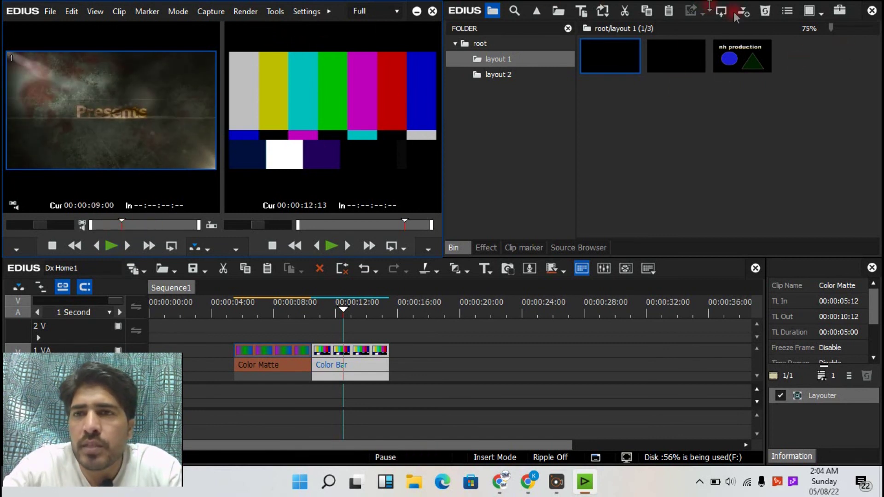
Scrub the timeline over the color bar clip to 00:00:12:08 to examine the recorder monitor
left_click(375, 310)
left_click(327, 312)
mouse_move(327, 312)
left_mouse_down()
mouse_move(347, 311)
mouse_move(328, 312)
mouse_move(340, 319)
left_mouse_up()
left_click(154, 110)
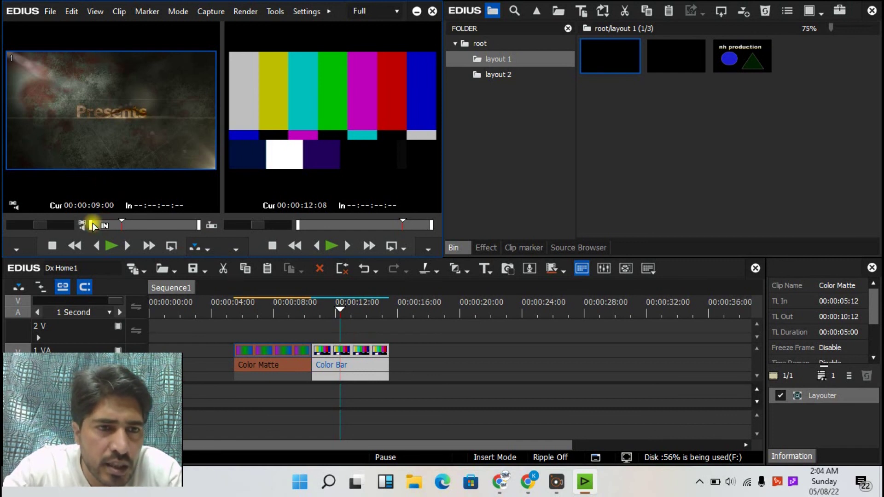
Trim clip 1 in the player to In 00:00:06:10 and Out 00:00:15:00, and place it on 1 VA directly after the color bar
left_click_drag(94, 226, 114, 225)
left_click_drag(197, 228, 140, 224)
left_click_drag(136, 138, 397, 371)
Scrub the timeline to 00:00:11:12 and the trimmed clip in the player to 00:00:09:10
left_click_drag(368, 311, 327, 350)
left_click(133, 224)
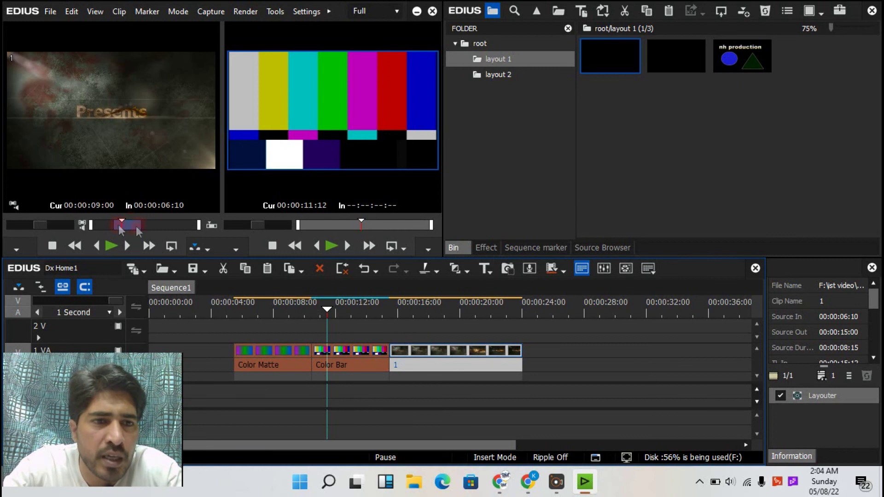
mouse_move(123, 233)
left_mouse_down()
mouse_move(114, 226)
mouse_move(144, 234)
mouse_move(122, 230)
left_mouse_up()
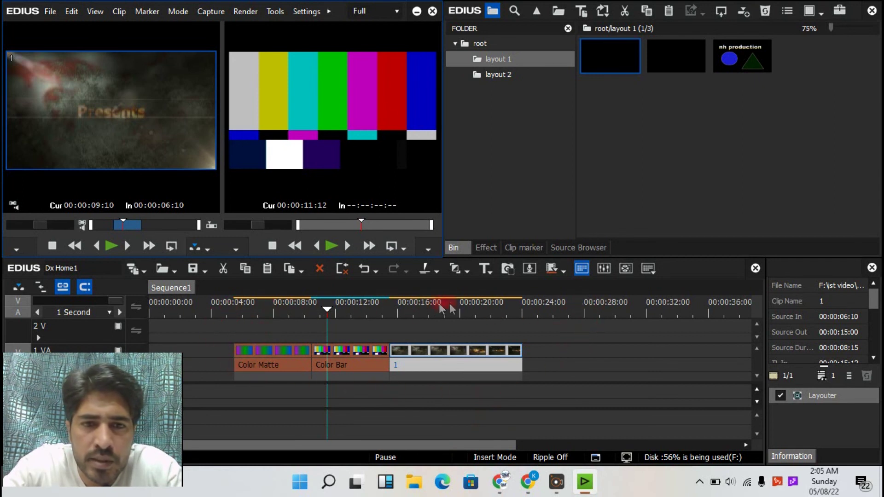
Insert the nh production title from the bin into the timeline at 00:00:05:12, ahead of the color matte
left_click_drag(334, 324, 233, 316)
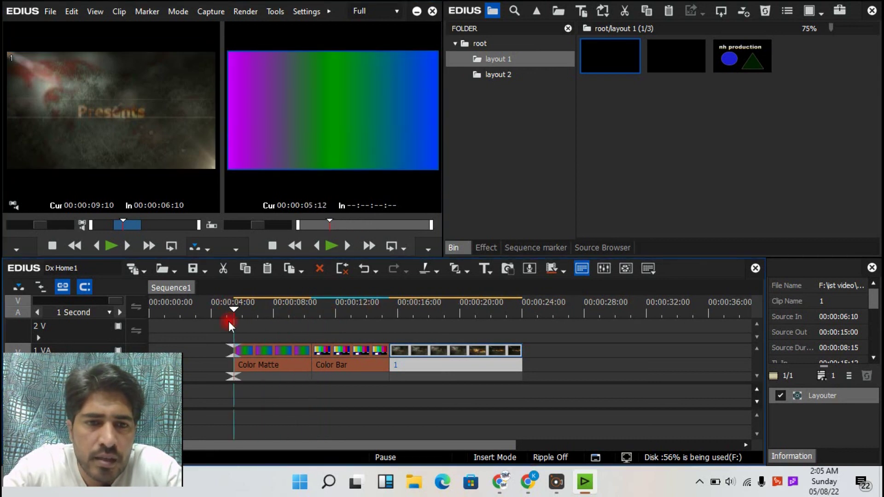
left_click(753, 54)
left_click(742, 16)
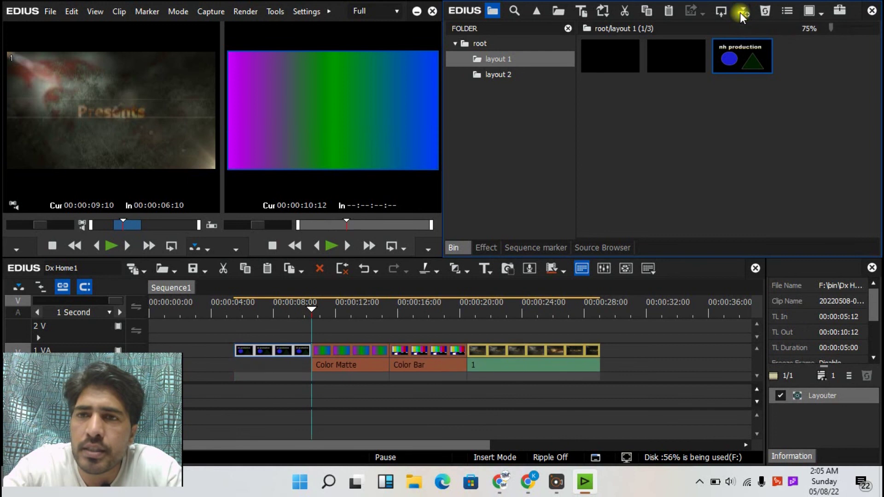
Place another nh production title from the bin at the very start of the 1 VA track
left_click_drag(292, 310, 139, 317)
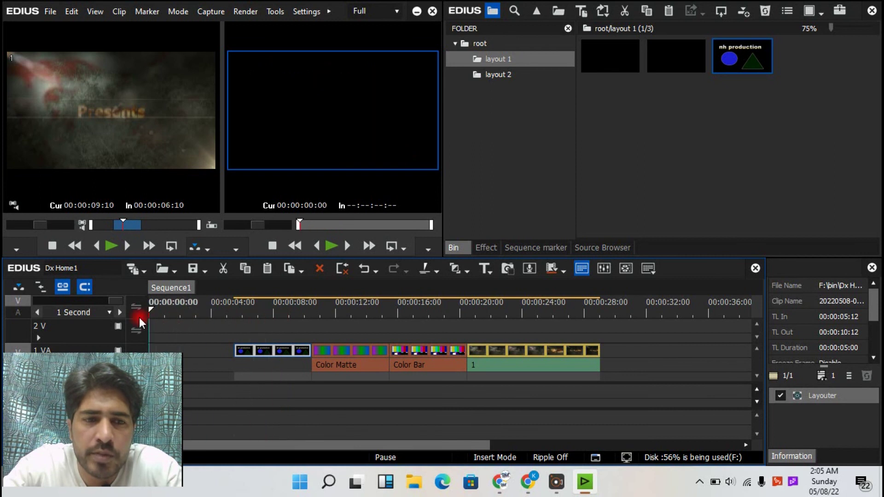
left_click_drag(735, 63, 146, 349)
Insert the 2 demo clip into the timeline at 00:00:05:00 and scrub to 00:01:25:18 over the color bar
left_click_drag(158, 315, 227, 309)
left_click(687, 69)
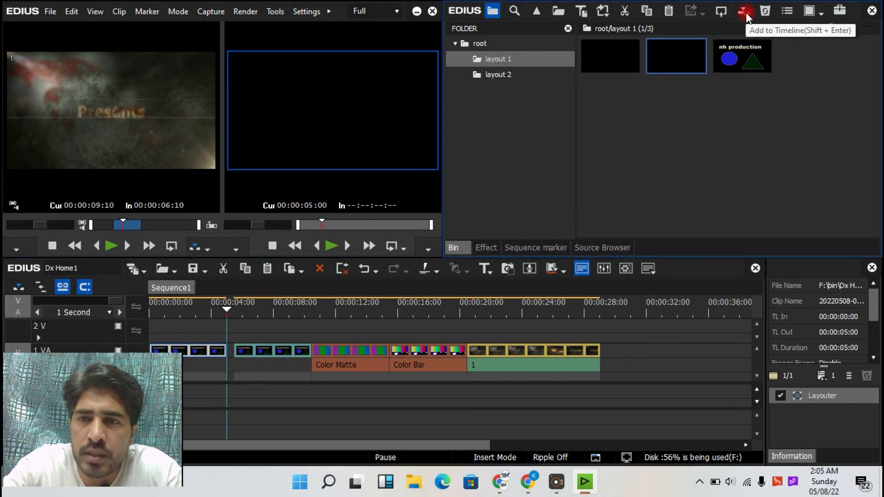
left_click(743, 12)
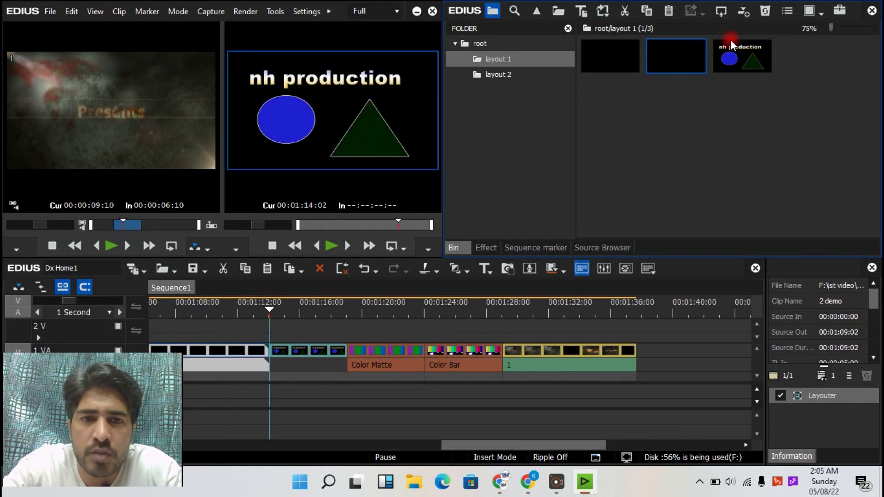
left_click_drag(283, 319, 451, 346)
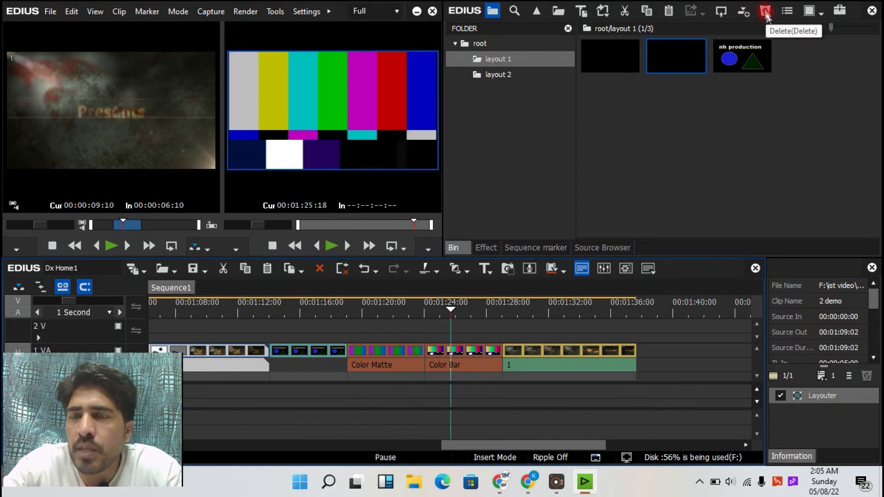
Delete the nh production title from the layout 1 folder
left_click(741, 60)
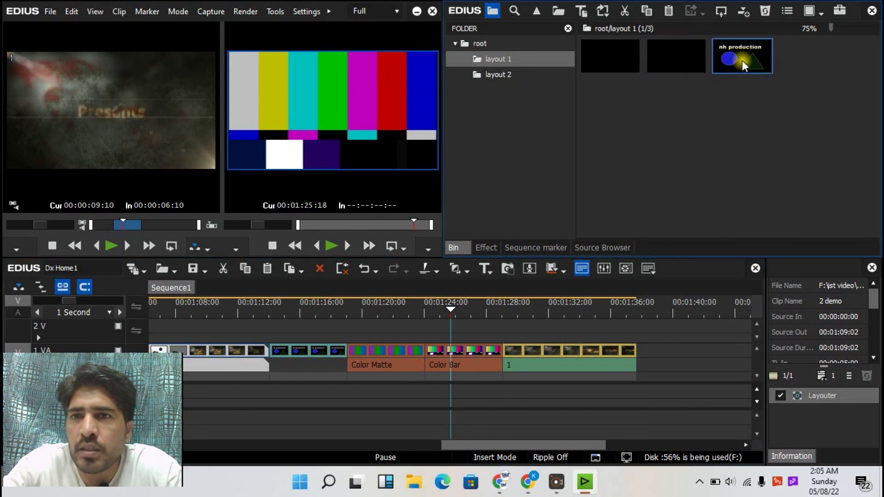
left_click(765, 10)
Examine the file, video and stereoscopic properties of the 2 demo clip and close them without changes
left_click(675, 56)
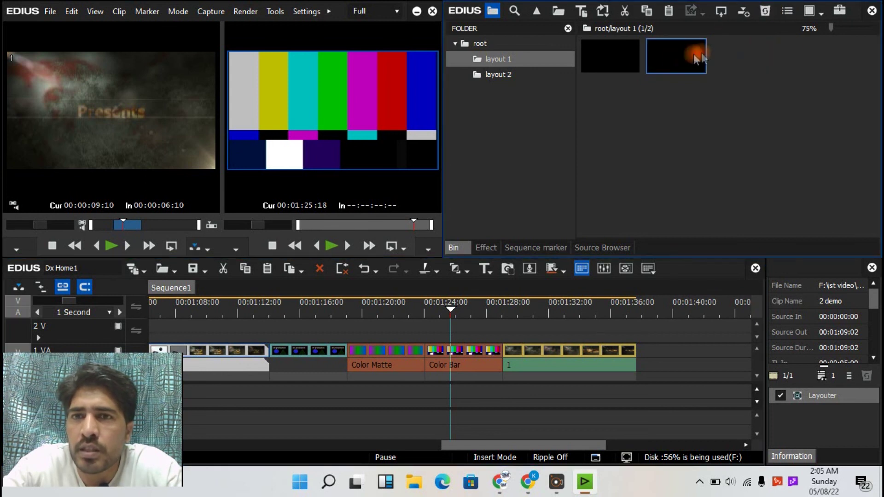
left_click(785, 11)
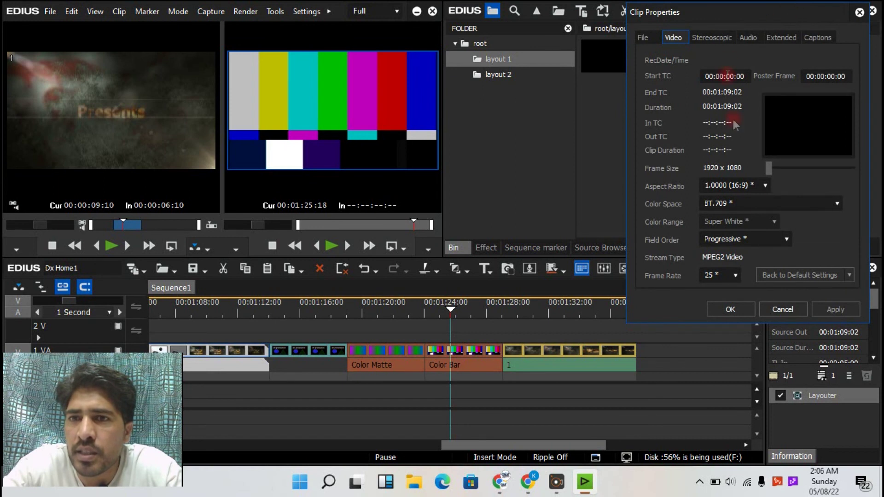
left_click(725, 36)
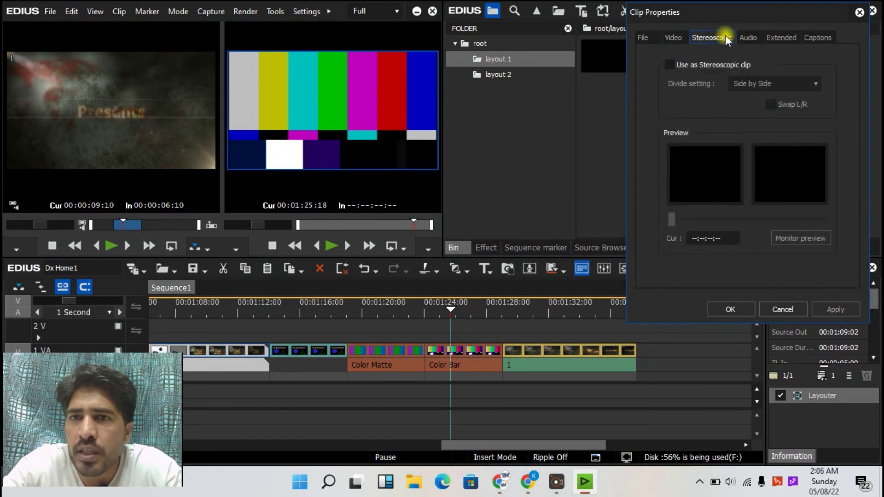
left_click(646, 39)
left_click(676, 38)
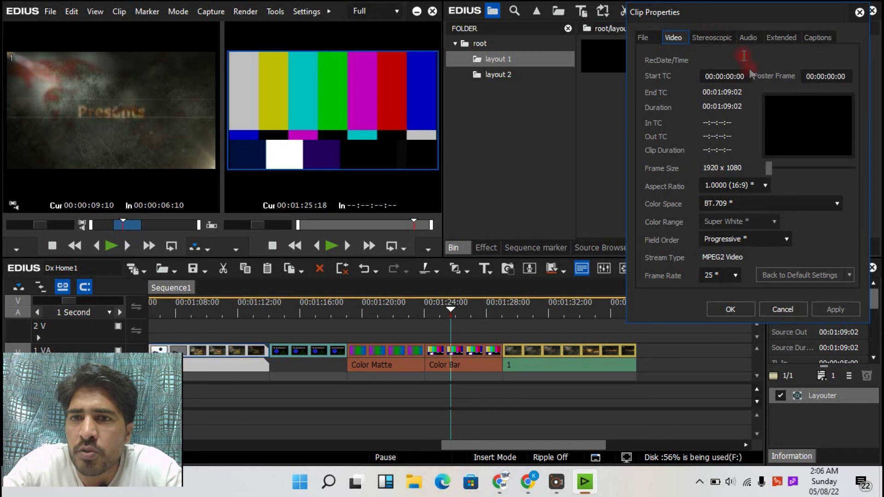
left_click(785, 309)
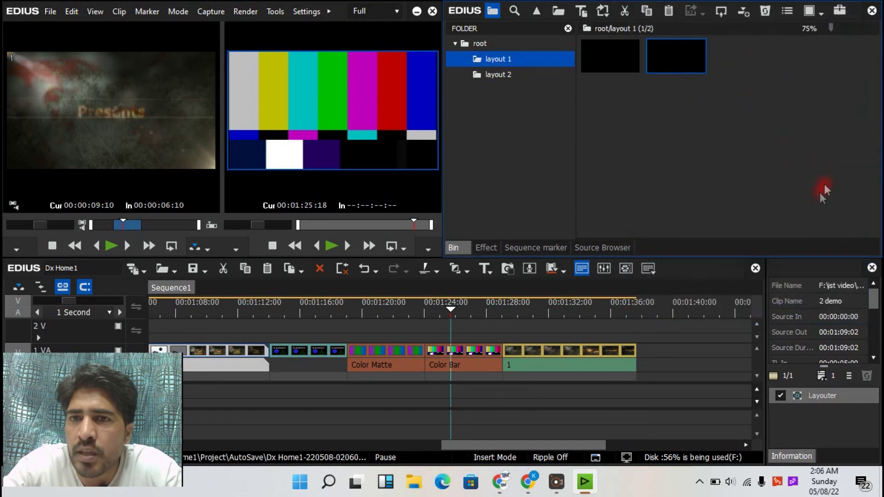
Cycle the bin's display through the Clip, Thumbnail and Tile views, ending on the Detail view
left_click(820, 11)
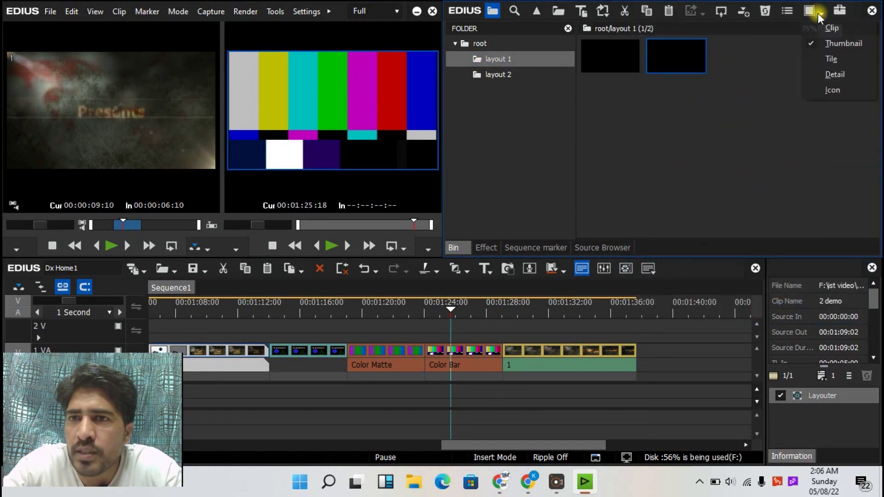
left_click(829, 29)
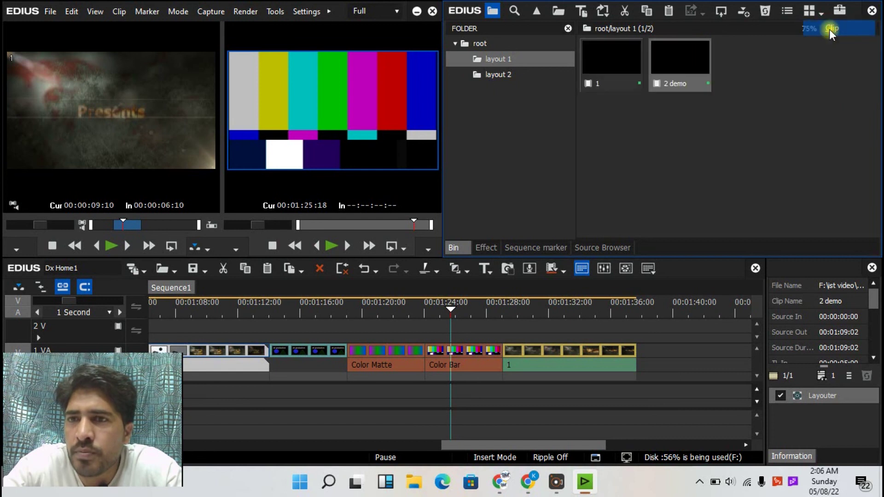
left_click(810, 16)
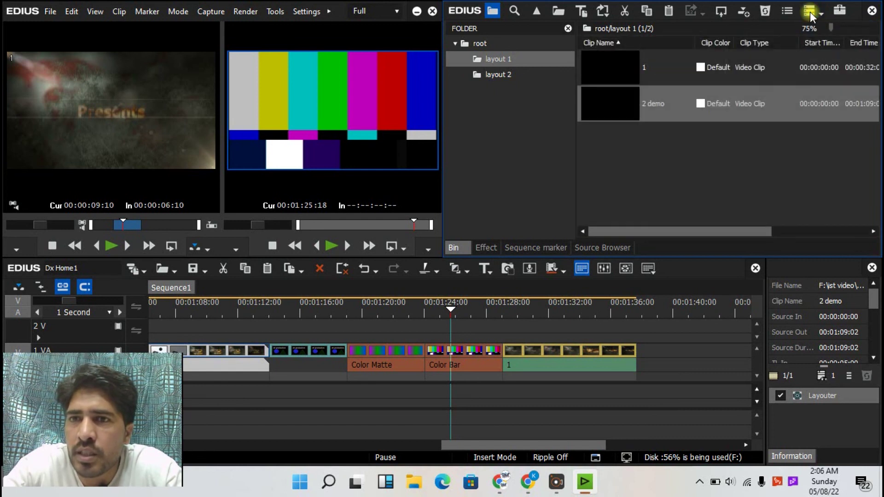
left_click(810, 17)
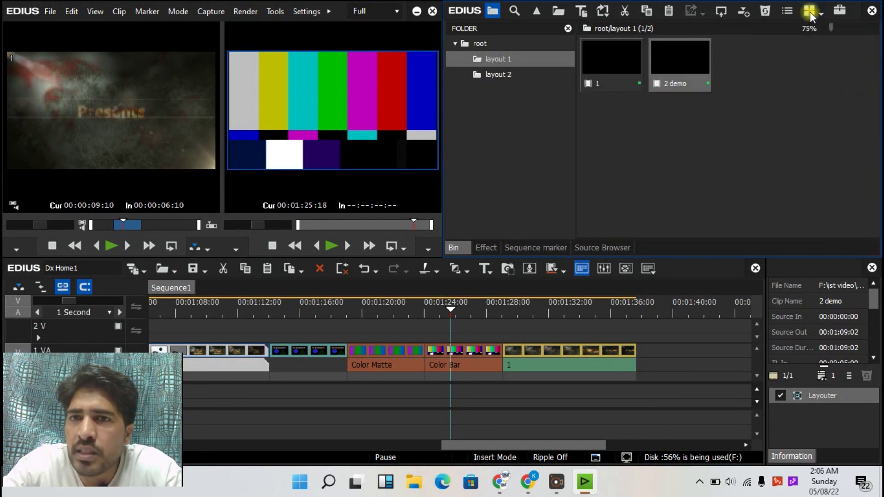
left_click(810, 16)
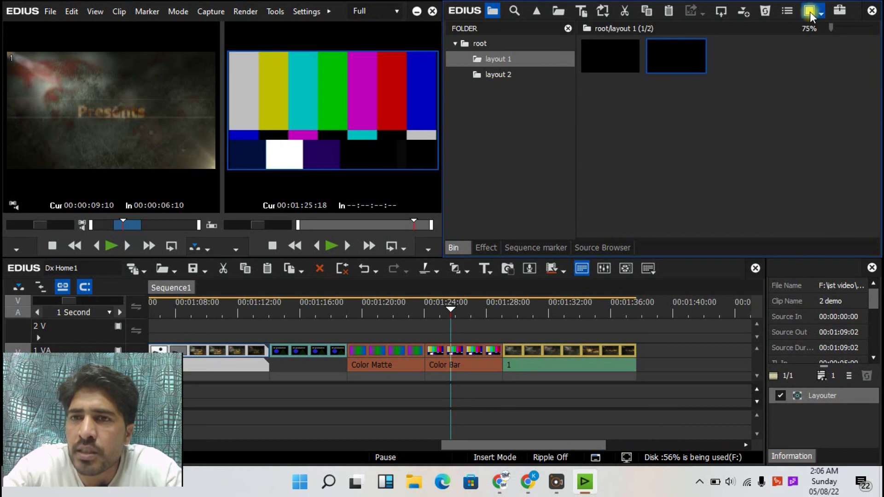
left_click(810, 15)
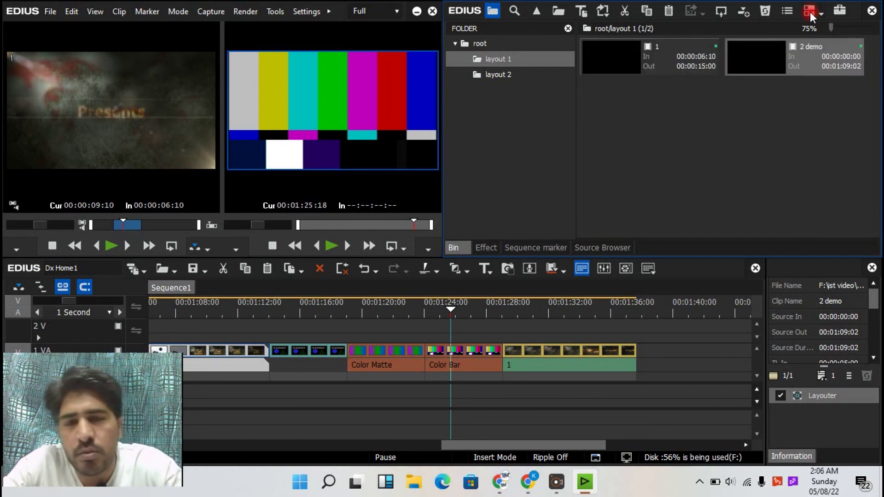
left_click(810, 13)
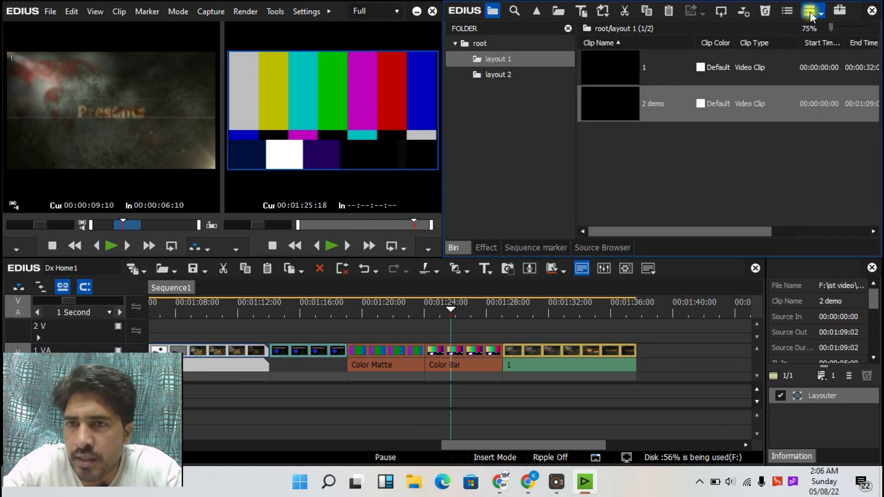
Switch the bin to the tile layout with each clip's In and Out points, and set the preview to single mode
left_click(810, 14)
left_click(810, 14)
left_click(810, 15)
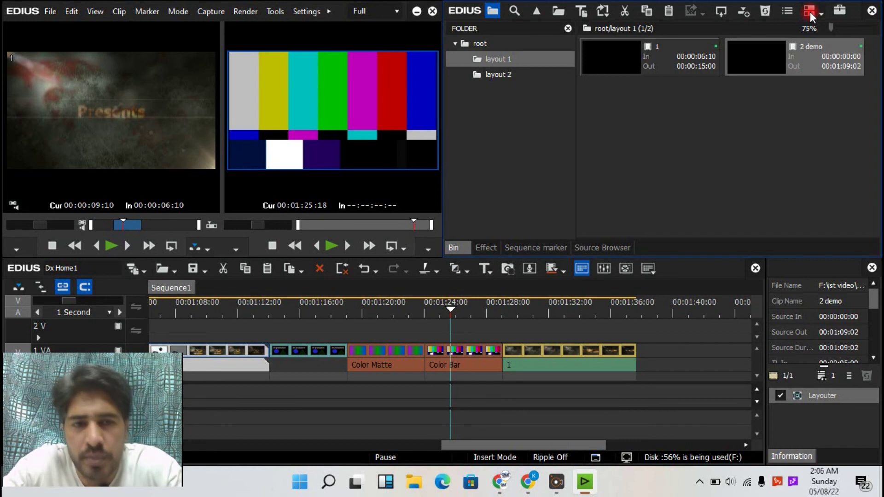
left_click(95, 12)
left_click(139, 207)
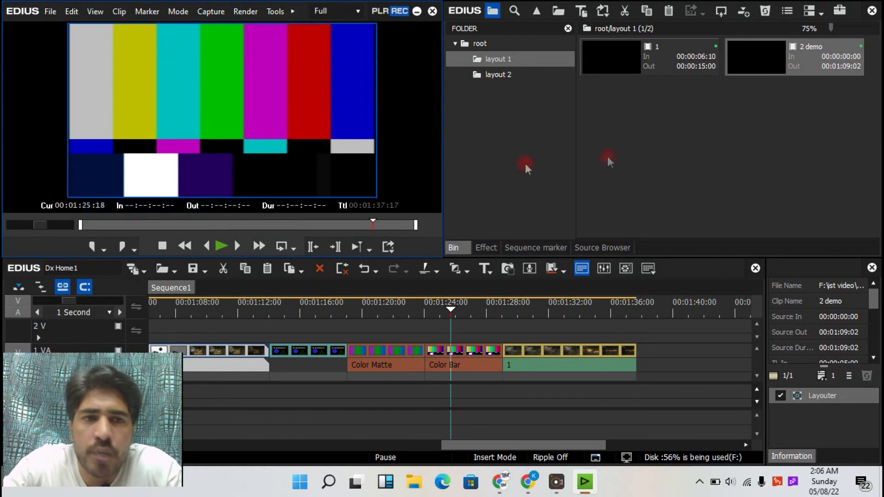
Examine the tools offered by the bin, such as Disc Burner, EDIUS Watch, MPEG TS Writer and Mync, without starting one
left_click(843, 12)
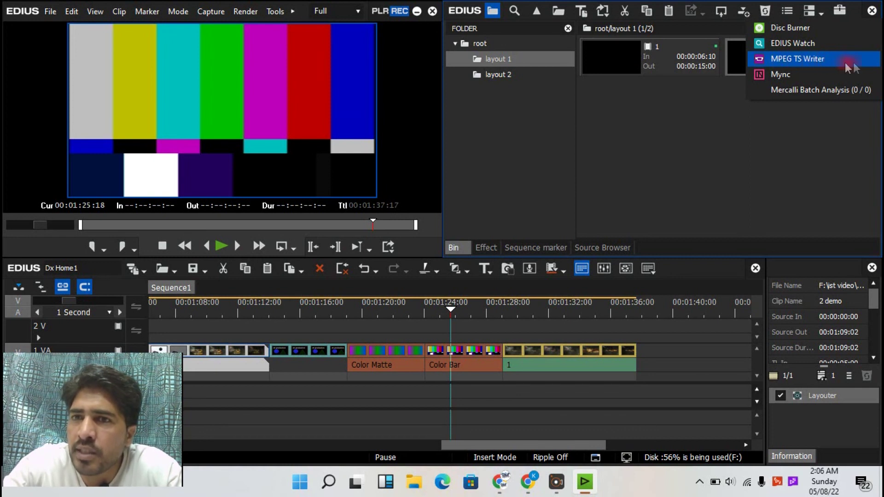
left_click(806, 134)
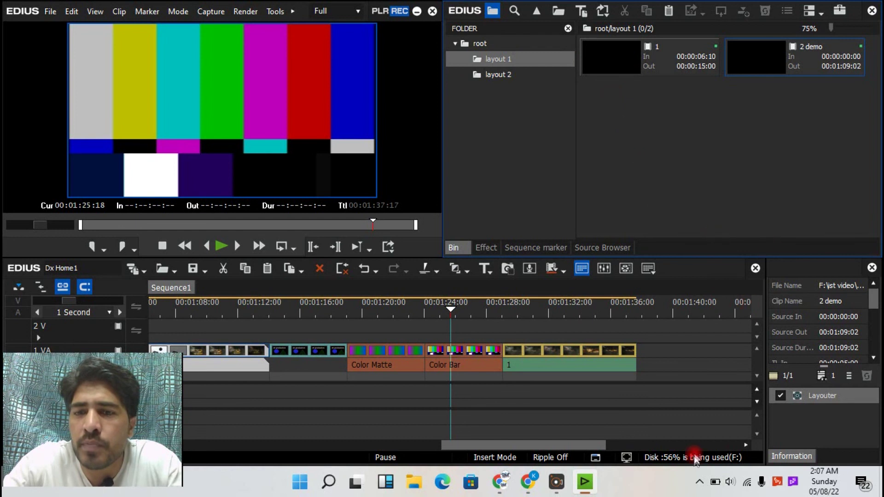
left_click(700, 482)
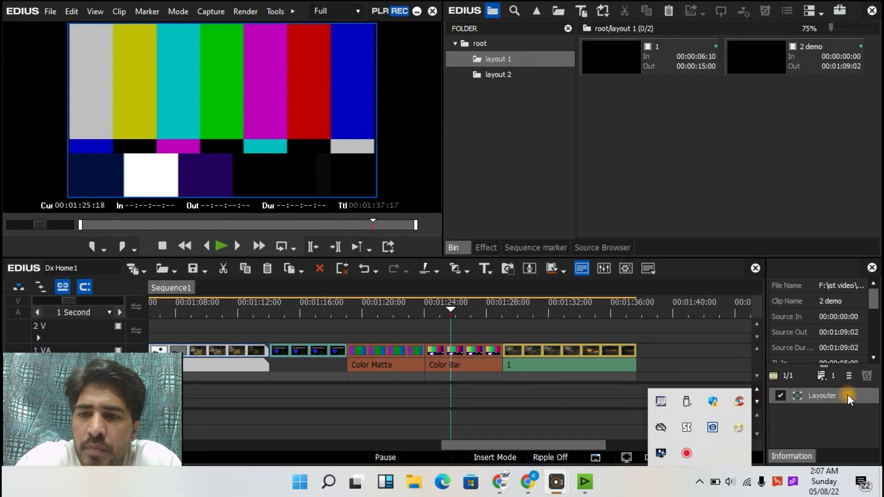
left_click(808, 437)
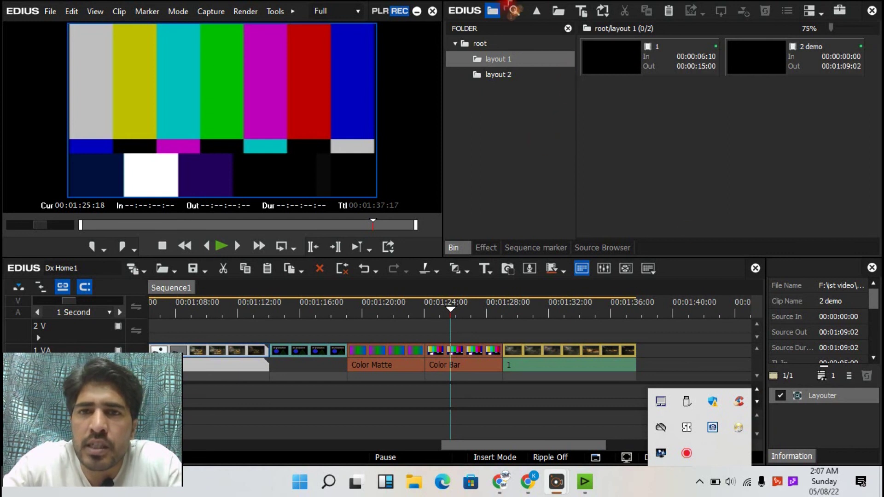
left_click(491, 17)
left_click(517, 24)
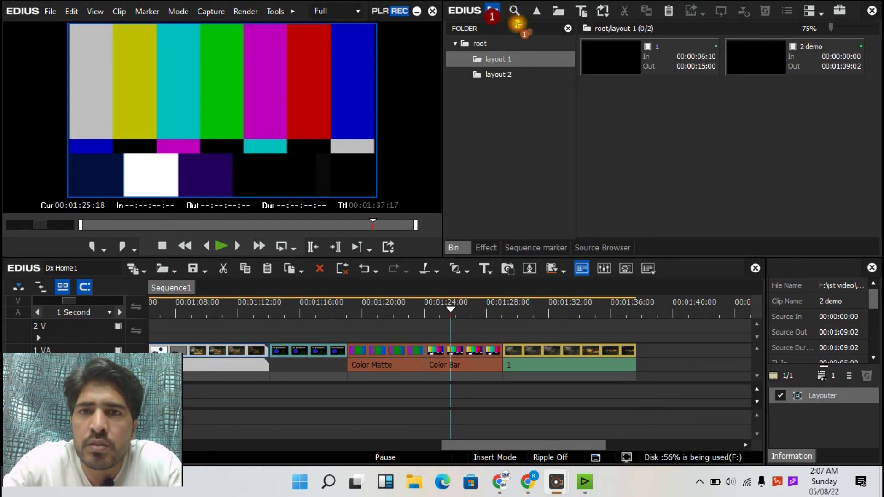
left_click(541, 20)
left_click(561, 16)
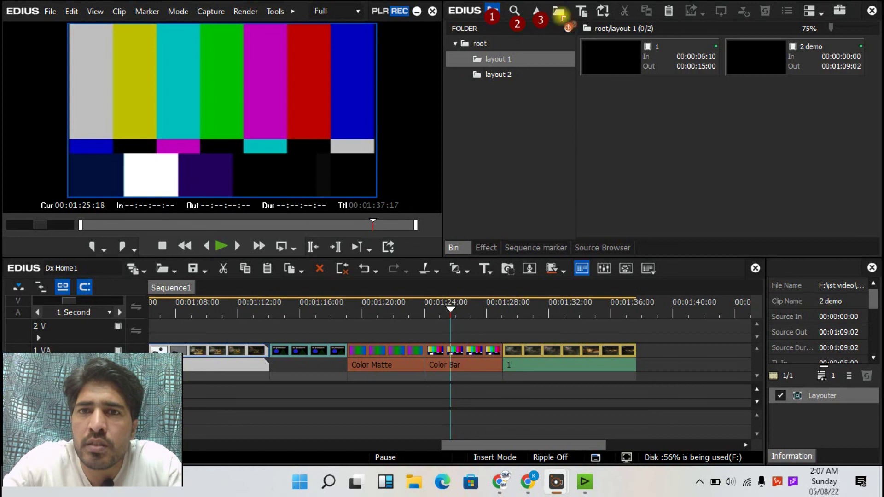
left_click(583, 24)
left_click(604, 23)
left_click(644, 17)
left_click(667, 19)
left_click(696, 18)
left_click(726, 20)
left_click(744, 20)
left_click(765, 22)
left_click(791, 19)
left_click(811, 20)
left_click(839, 24)
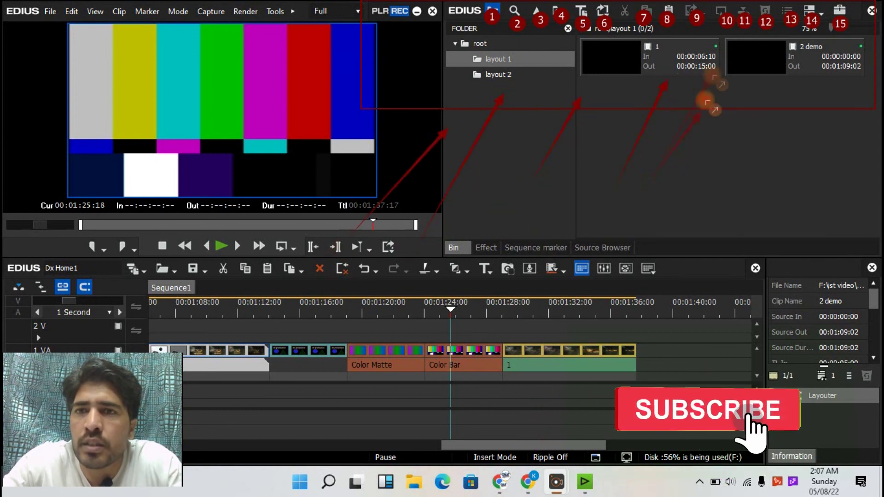
left_click_drag(804, 50, 437, 315)
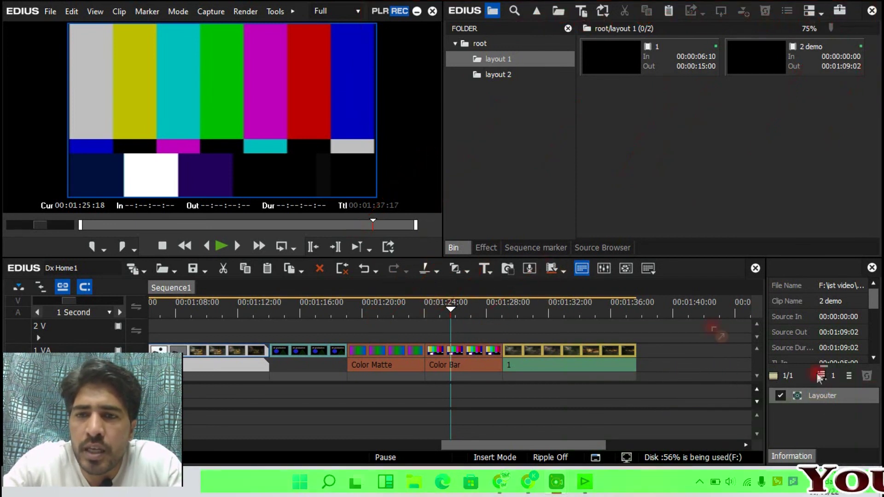
left_click(824, 398)
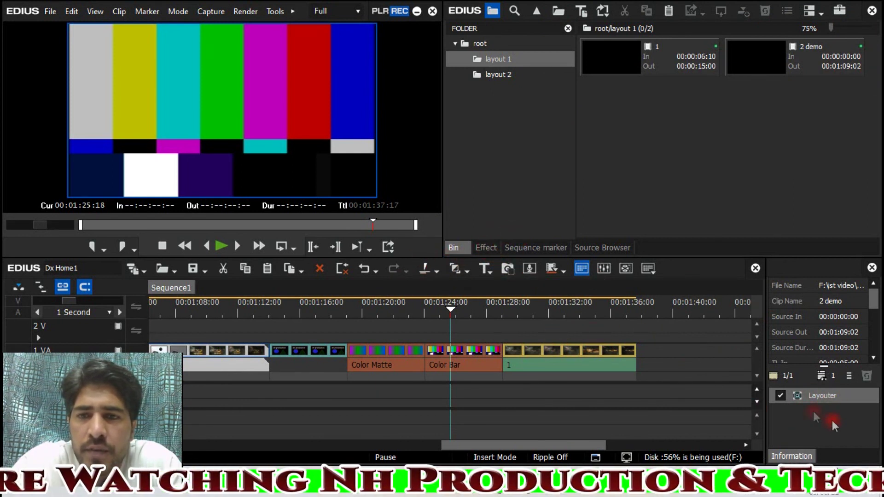
left_click_drag(824, 397, 503, 366)
Show the effect palette's root Effect folder and collapse its VideoFilters and Transitions subfolders
left_click(487, 248)
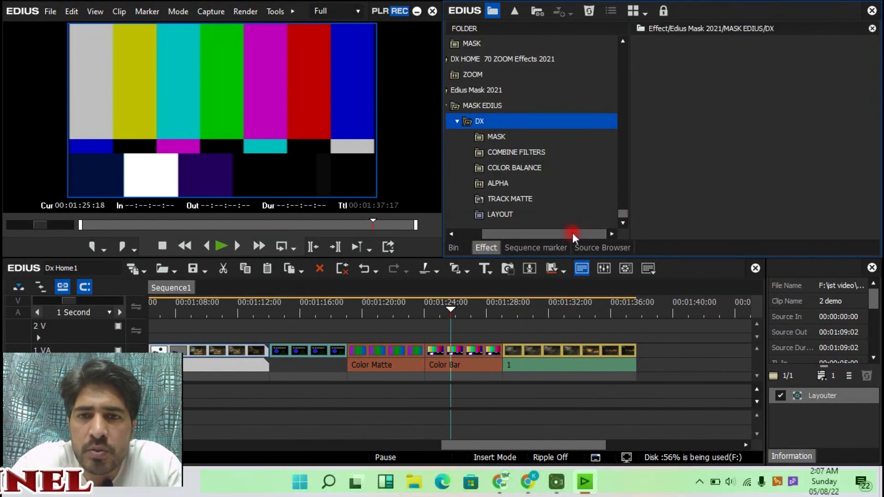
left_click_drag(573, 233, 534, 233)
left_click_drag(625, 212, 608, 30)
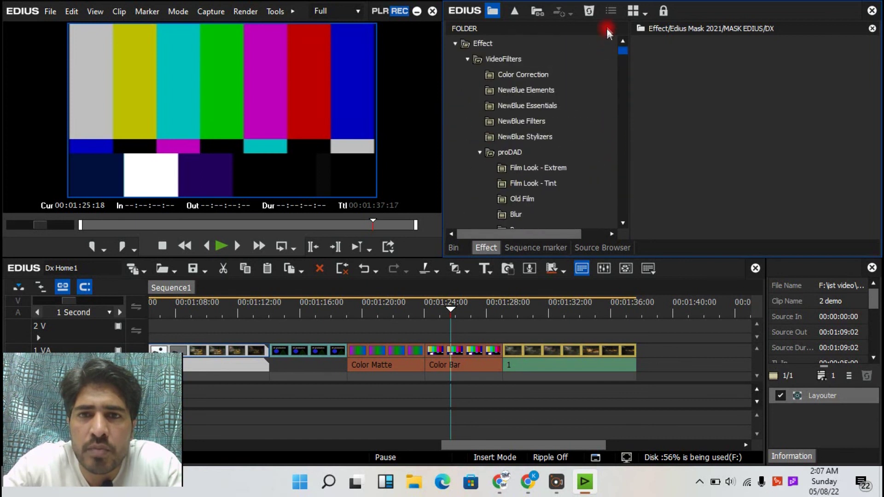
left_click(467, 59)
left_click(454, 43)
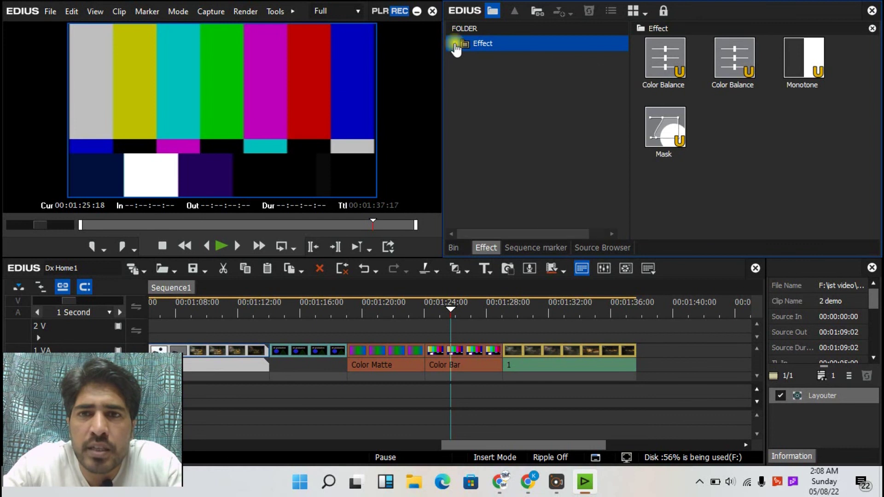
left_click(454, 44)
left_click(467, 90)
left_click(469, 184)
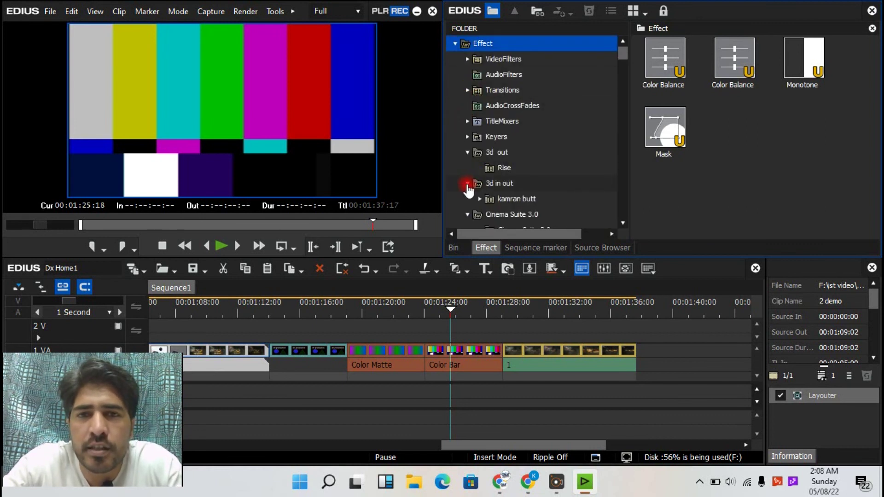
Apply the first Color Balance preset to clip 1 at the end of the timeline and scrub over it to 00:01:33:04
left_click(529, 314)
left_click_drag(529, 314, 569, 331)
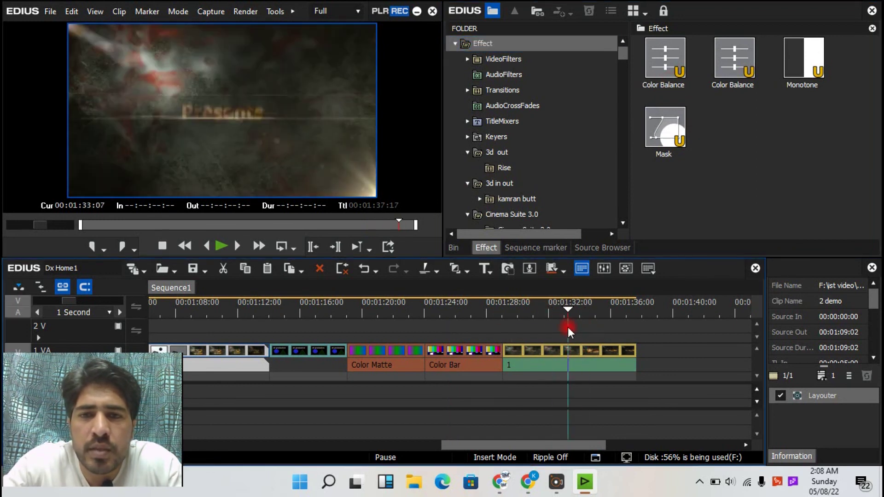
left_click_drag(665, 57, 581, 342)
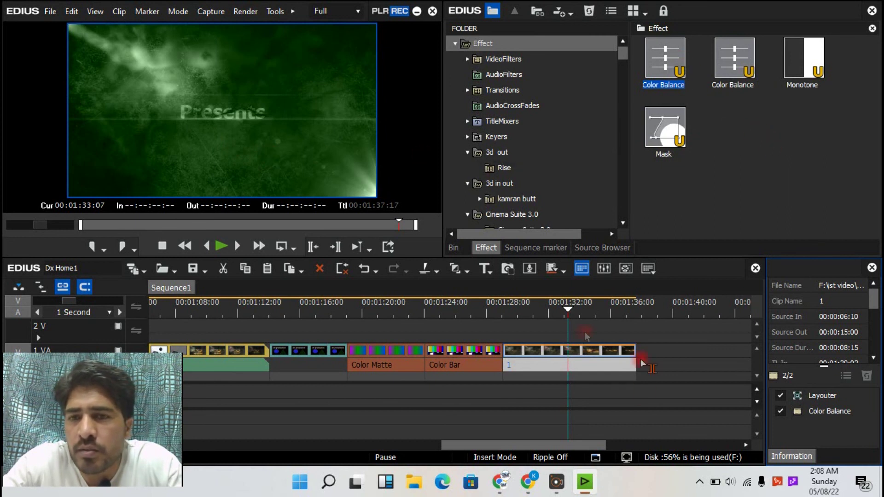
left_click_drag(570, 313, 547, 312)
left_click(835, 414)
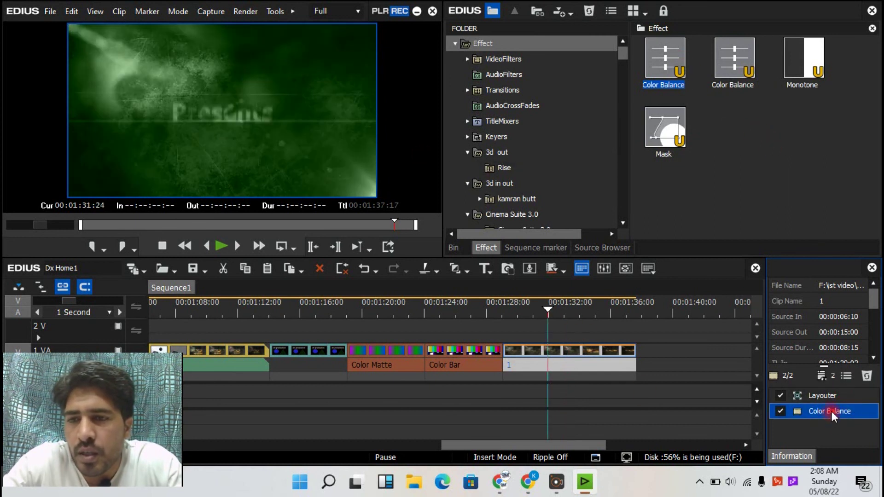
left_click(566, 313)
Try Chroma 79, Bright 127, Contrast 106 and Cyan-Red -60 in clip 1's Color Balance filter, and discard the changes
left_click(824, 412)
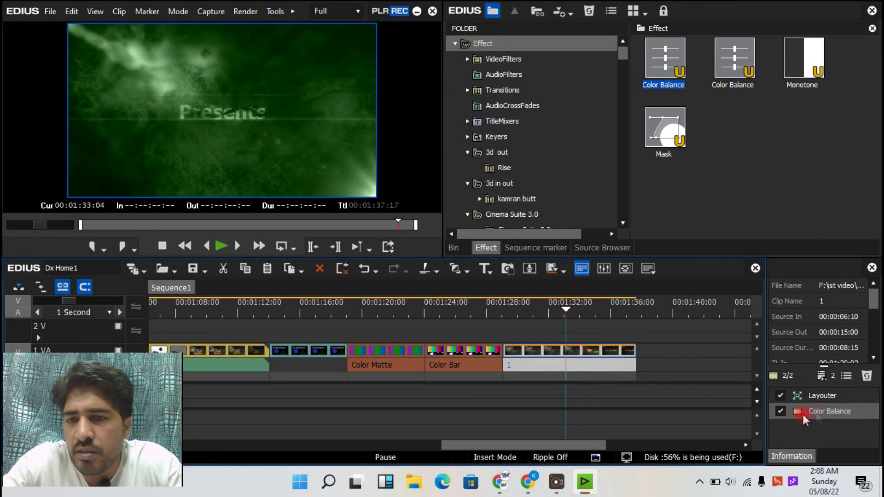
double_click(825, 414)
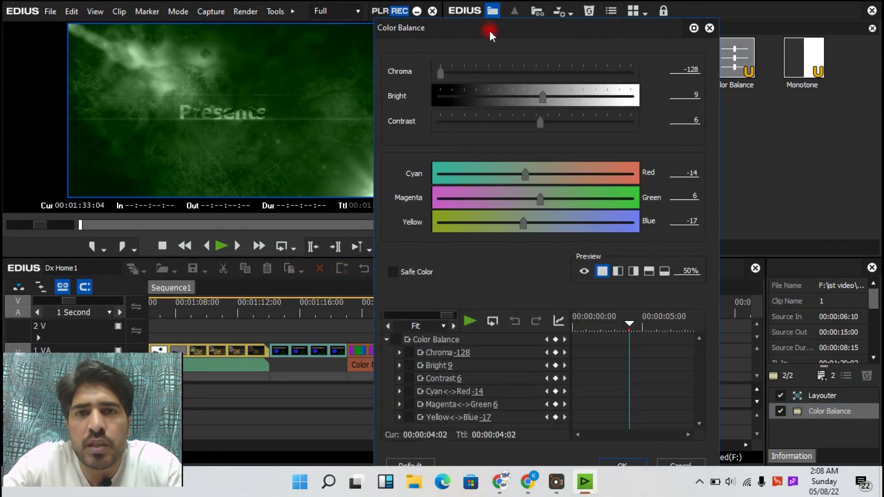
left_click_drag(466, 73, 594, 85)
left_click_drag(537, 134, 615, 122)
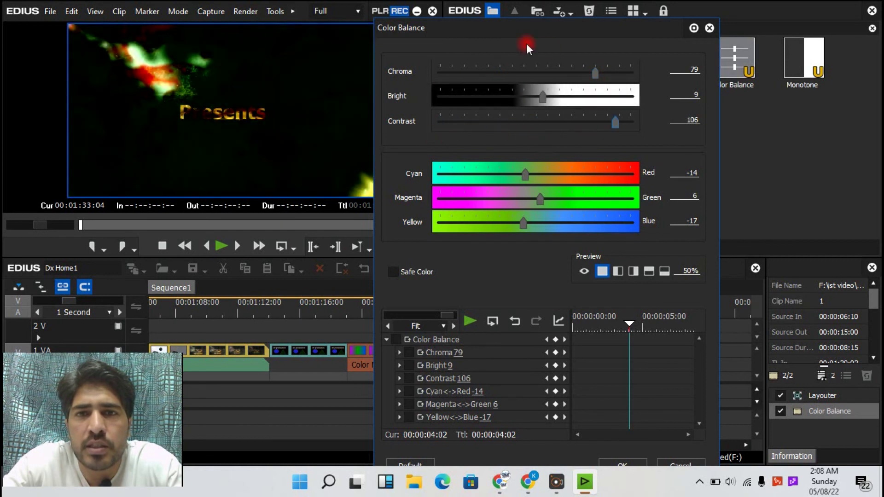
left_click_drag(543, 99, 634, 102)
left_click_drag(525, 174, 489, 178)
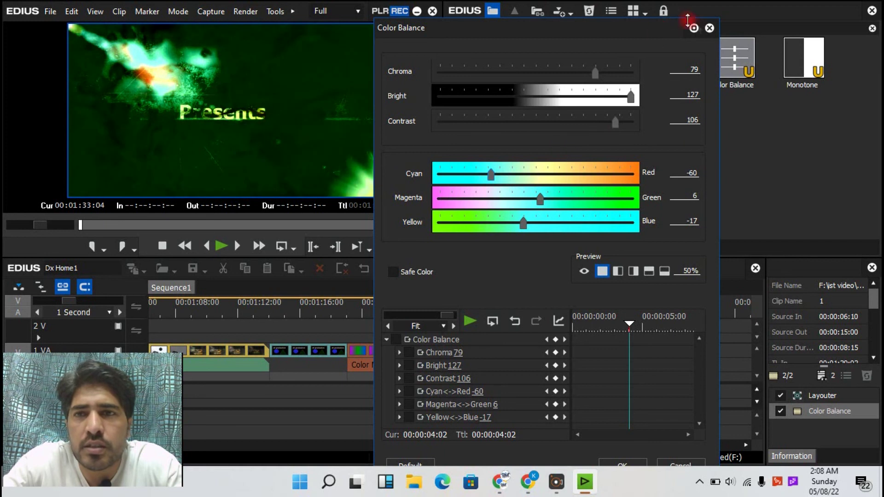
left_click(709, 28)
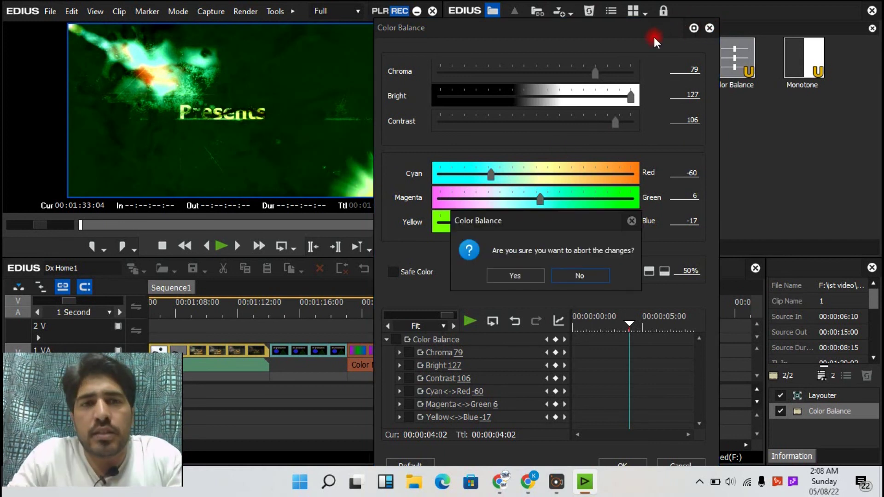
left_click(709, 28)
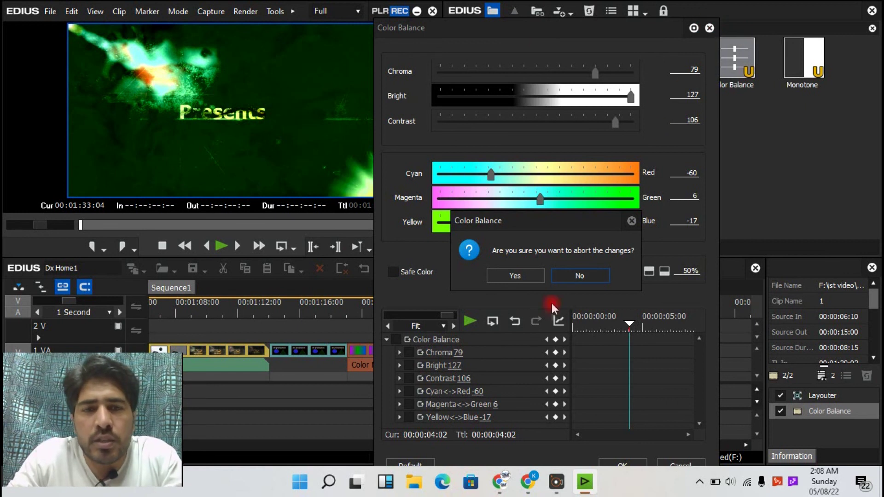
left_click(534, 274)
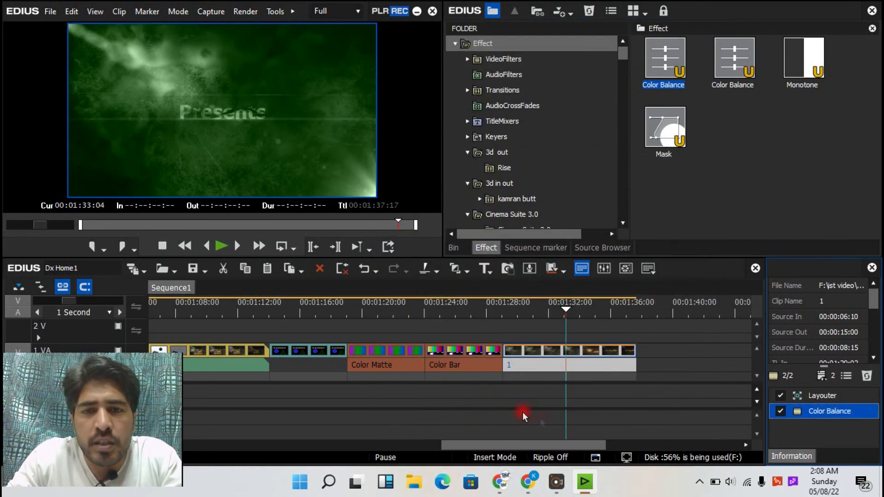
Select all clips on the timeline
left_click(601, 416)
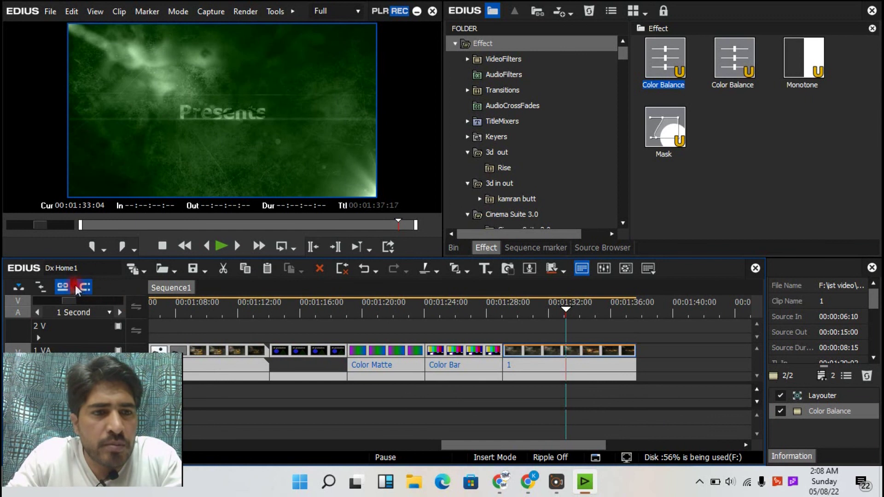